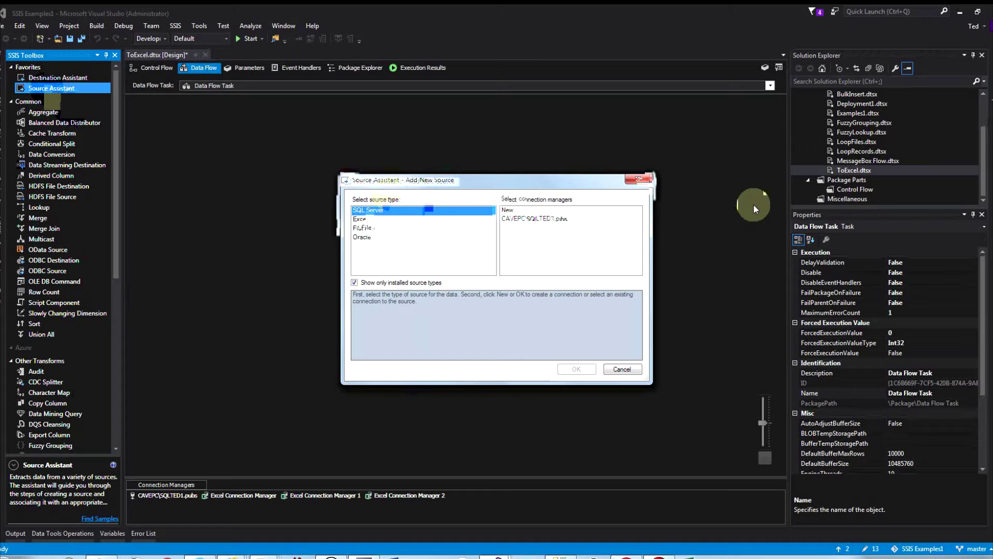
- Add an OLE DB source on the CAVEPC\SQLTED1.pubs connection and have it read the [dbo].[sales] table
{"action": "left_click", "coordinate": [533, 220]}
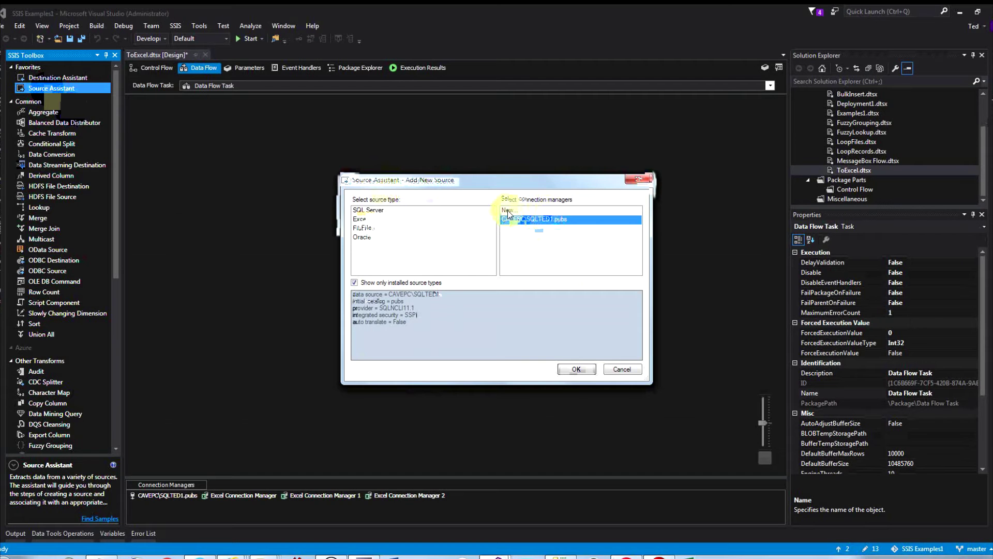
{"action": "left_click", "coordinate": [569, 369]}
{"action": "double_click", "coordinate": [184, 159]}
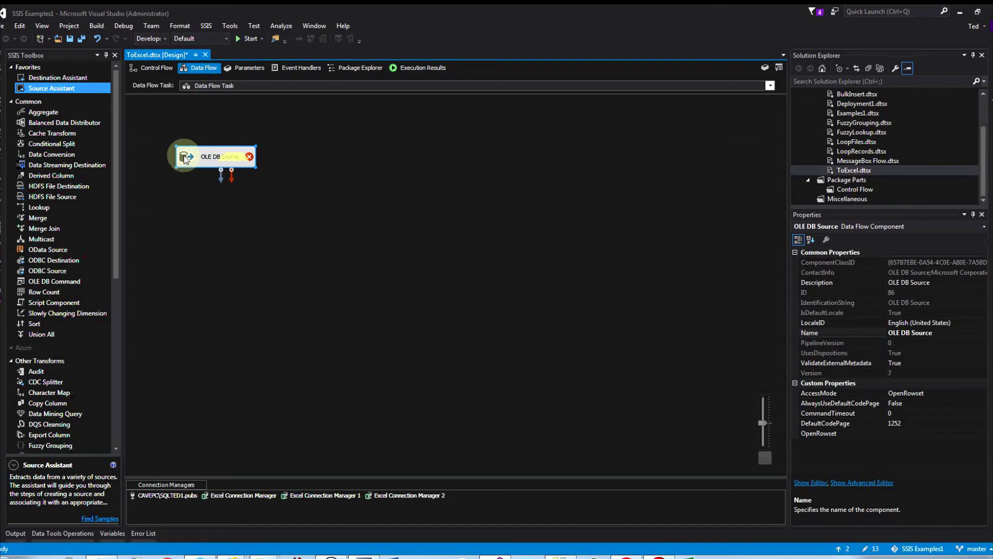
{"action": "left_click", "coordinate": [626, 279]}
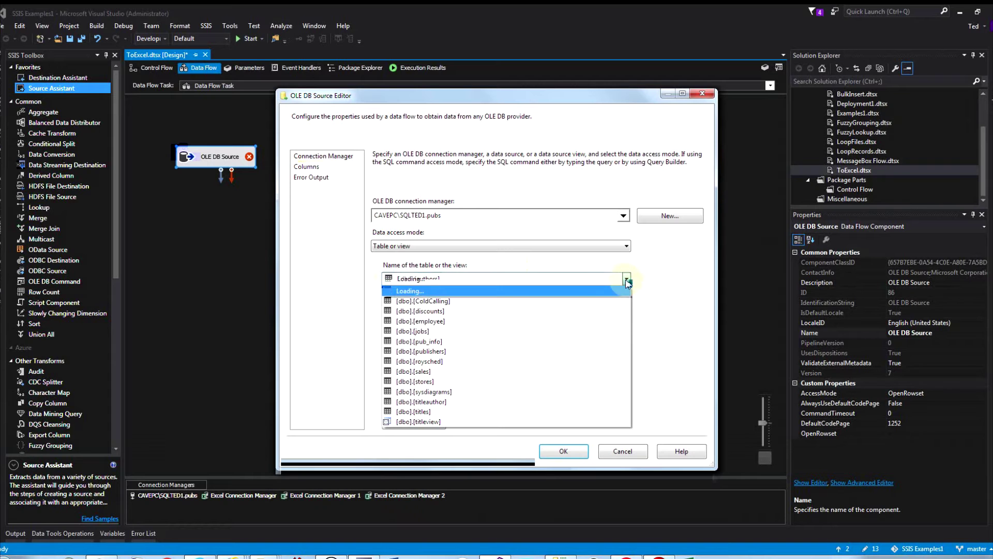
{"action": "left_click", "coordinate": [423, 372]}
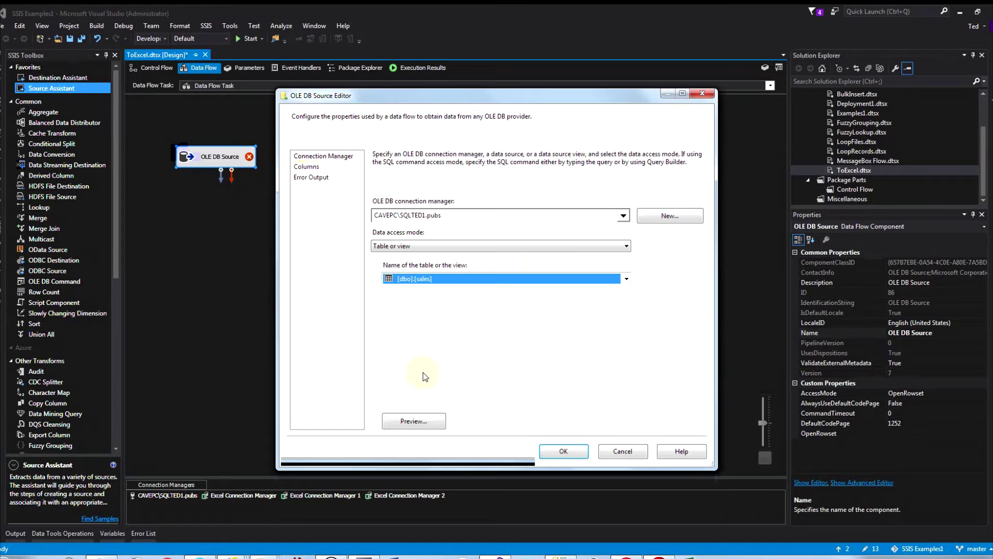
- Limit the OLE DB source's output columns to title_id and qty
{"action": "left_click", "coordinate": [310, 167]}
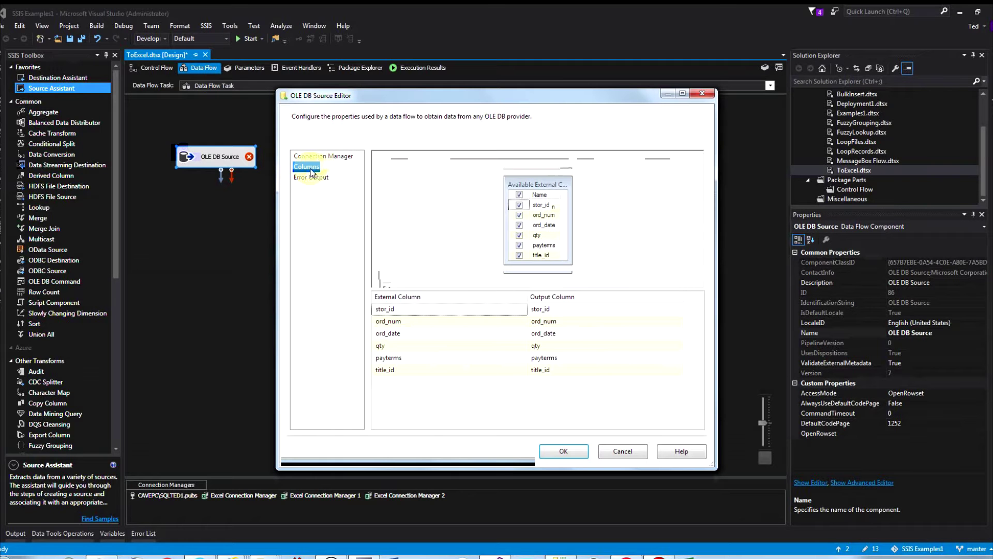
{"action": "left_click", "coordinate": [520, 196]}
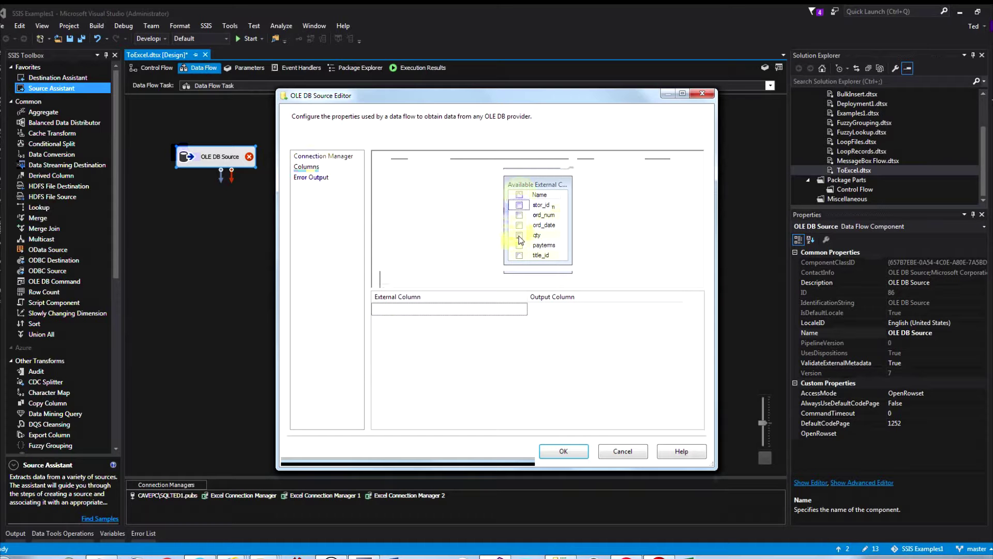
{"action": "left_click", "coordinate": [519, 255]}
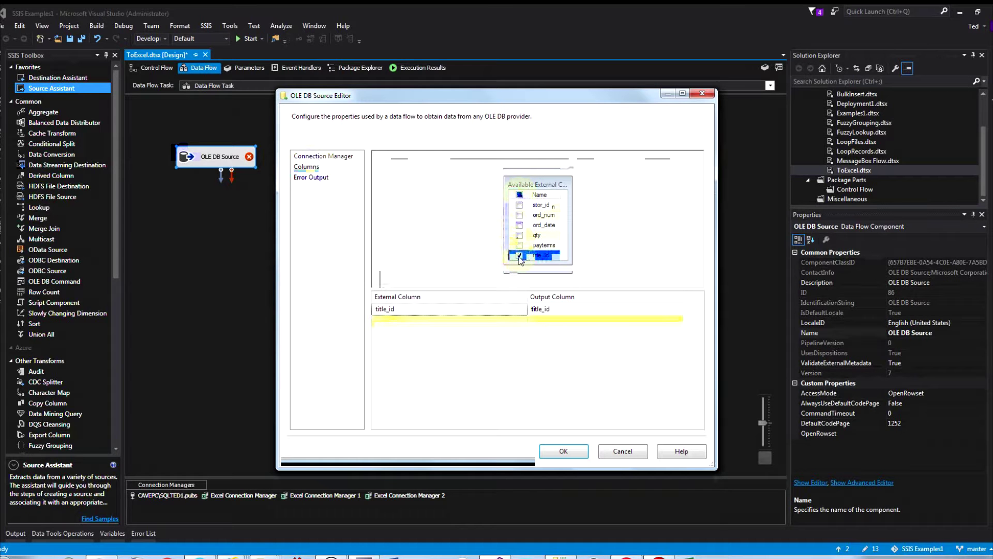
{"action": "left_click", "coordinate": [519, 236]}
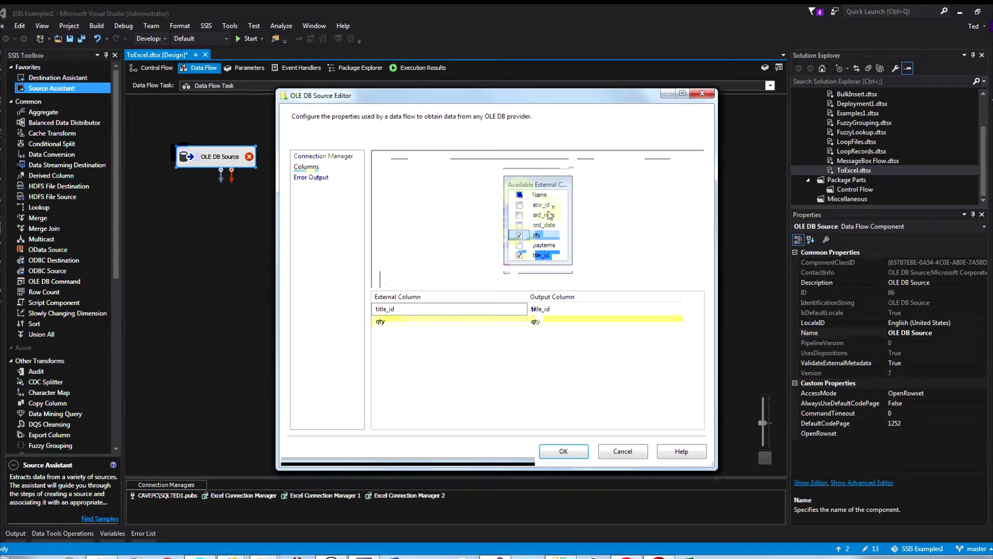
{"action": "left_click", "coordinate": [558, 452]}
{"action": "left_click", "coordinate": [261, 225]}
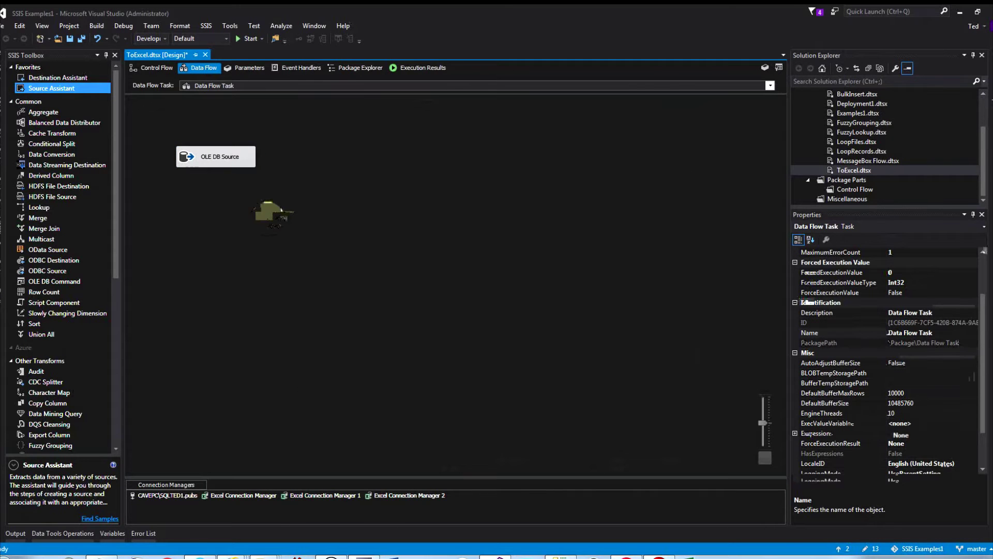
- Add a Data Conversion transformation below the OLE DB source and connect the source's output to it
{"action": "left_click", "coordinate": [39, 238]}
{"action": "scroll", "coordinate": [37, 237], "scroll_direction": "down", "scroll_amount": 6}
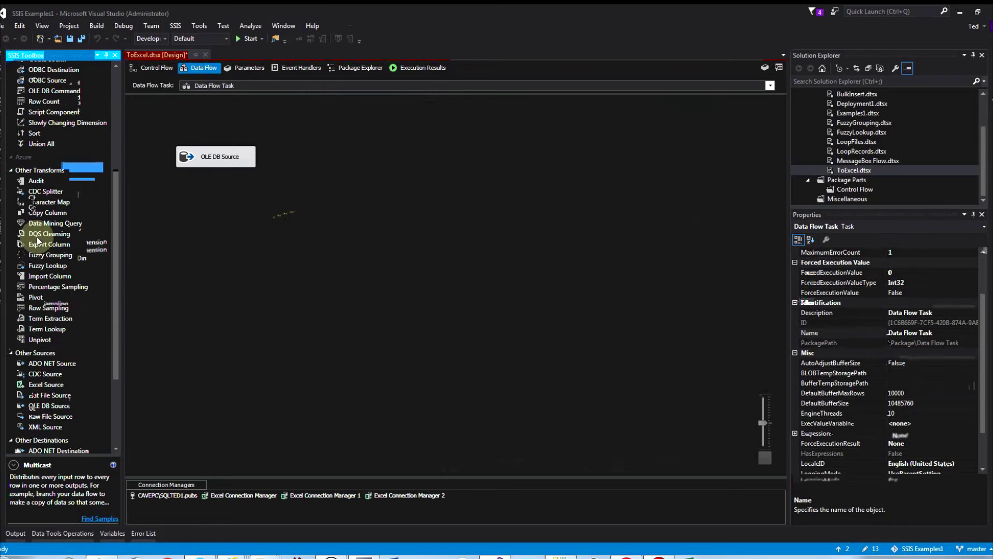
{"action": "scroll", "coordinate": [36, 237], "scroll_direction": "up", "scroll_amount": 6}
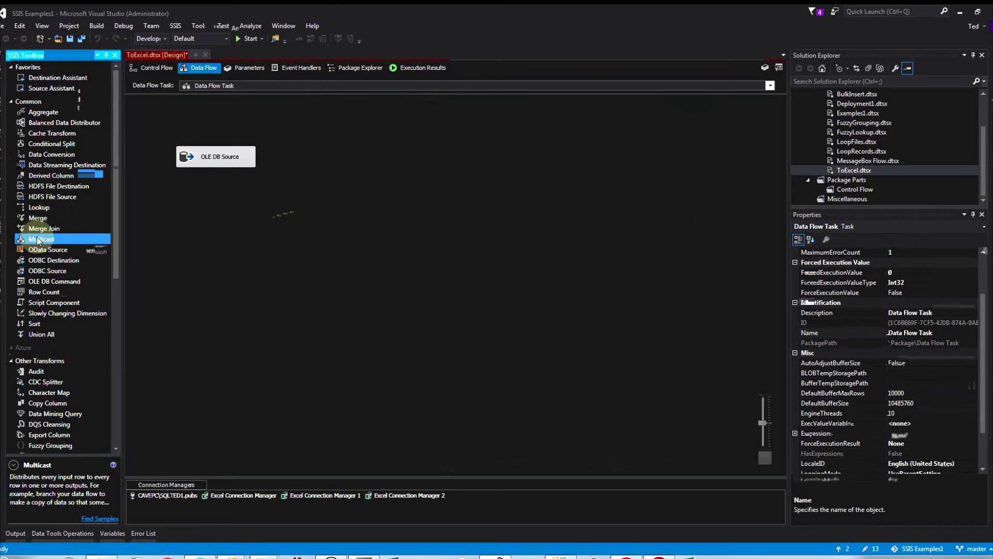
{"action": "double_click", "coordinate": [39, 154]}
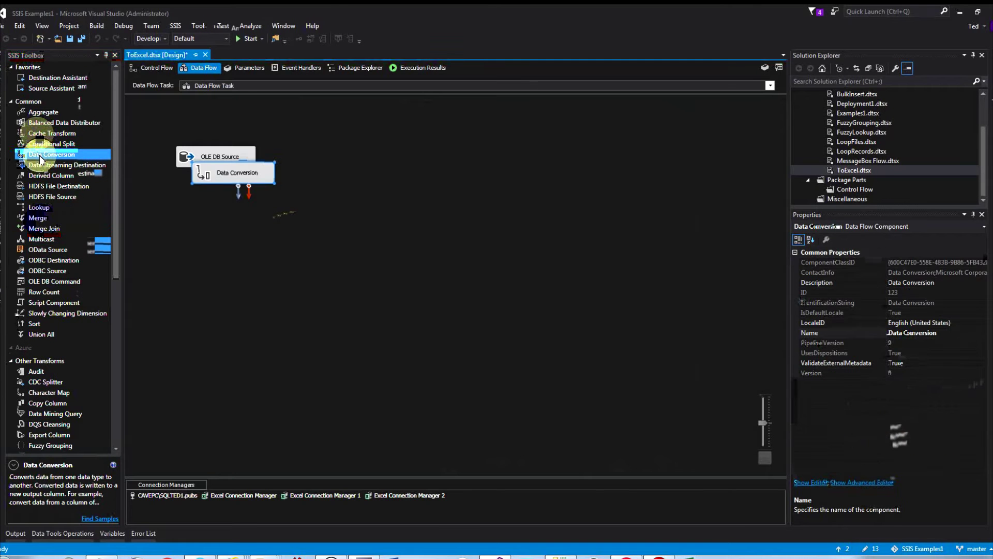
{"action": "left_click_drag", "start_coordinate": [211, 174], "coordinate": [245, 216]}
{"action": "left_click", "coordinate": [213, 162]}
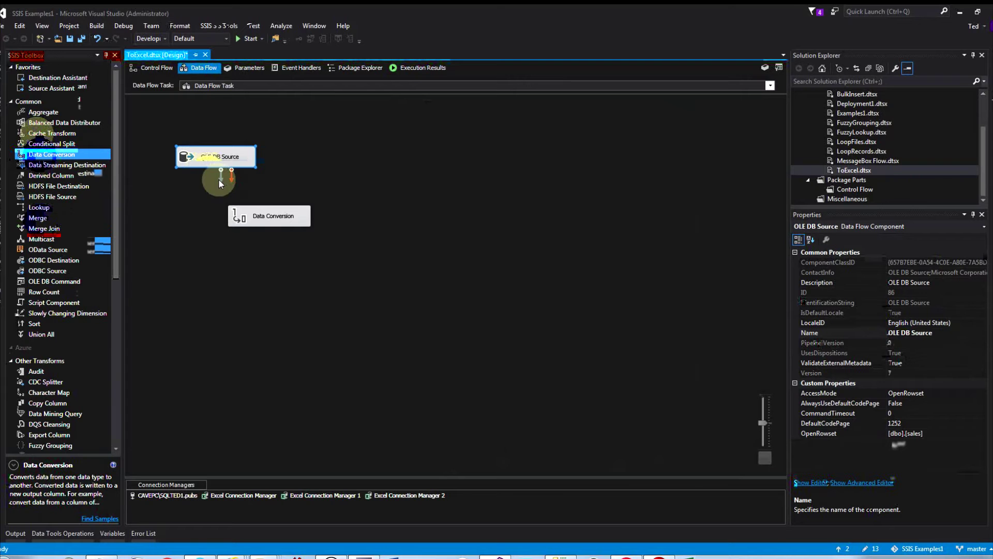
{"action": "left_click_drag", "start_coordinate": [220, 181], "coordinate": [255, 213]}
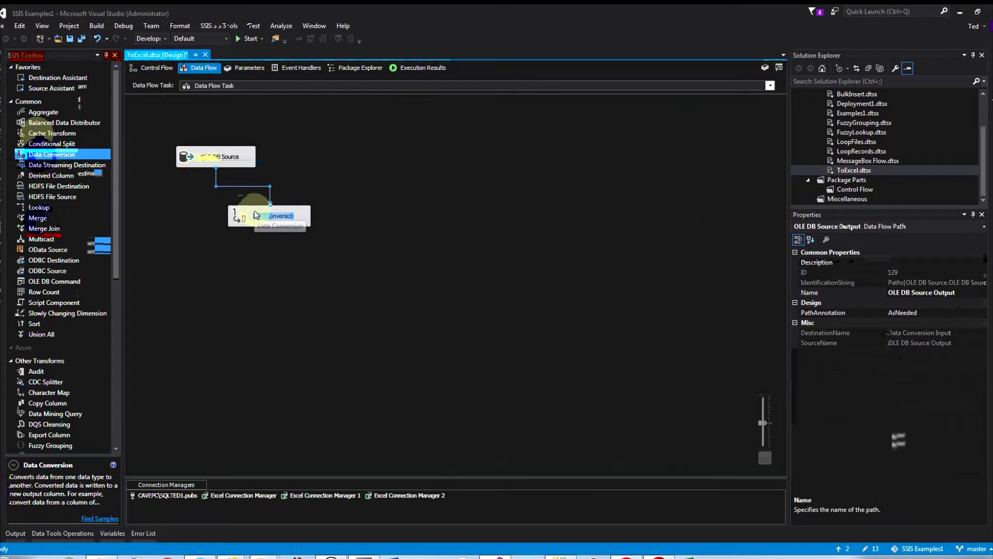
{"action": "left_click", "coordinate": [244, 190]}
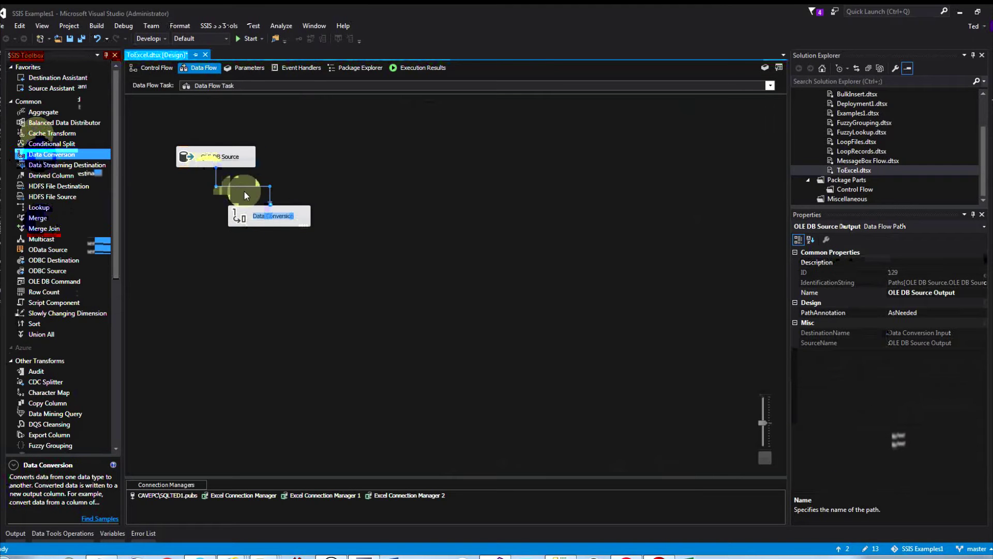
- Set up the Data Conversion to convert the title_id column to Unicode string [DT_WSTR]
{"action": "double_click", "coordinate": [240, 218]}
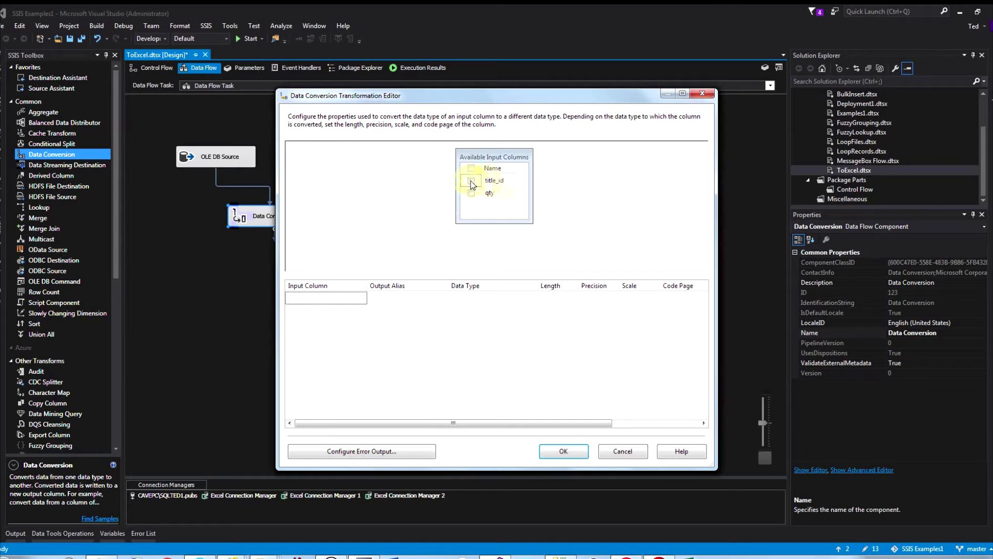
{"action": "left_click", "coordinate": [472, 181]}
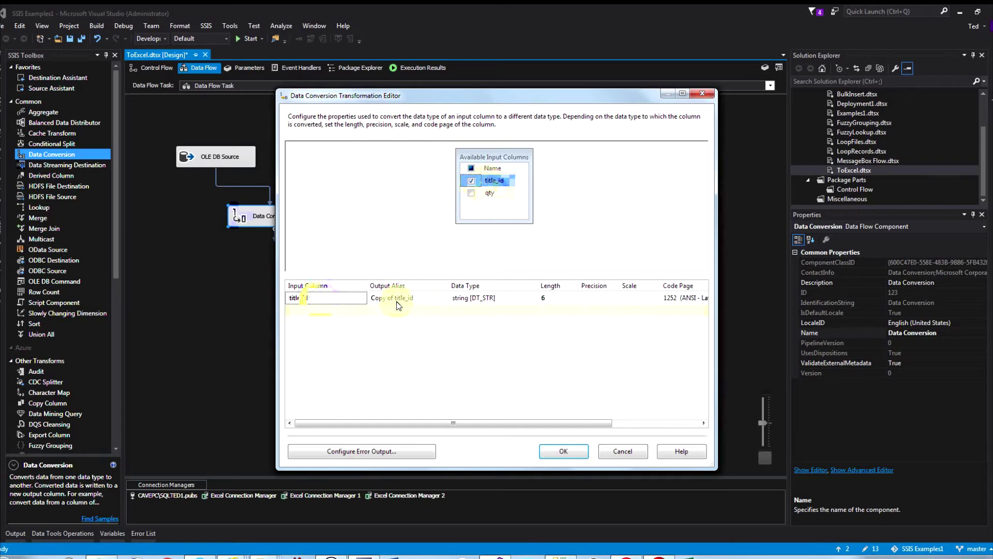
{"action": "left_click", "coordinate": [500, 298]}
{"action": "left_click", "coordinate": [533, 299]}
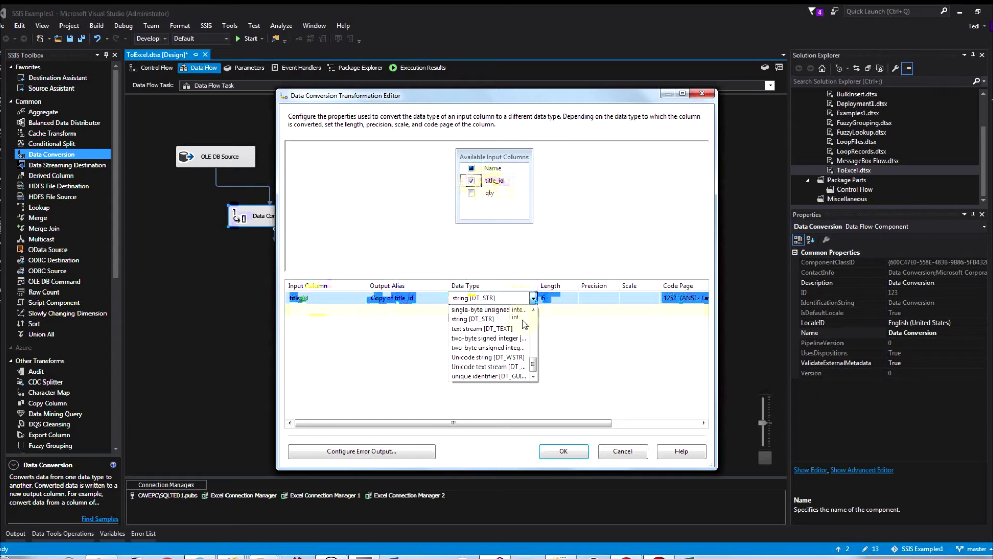
{"action": "left_click", "coordinate": [504, 357]}
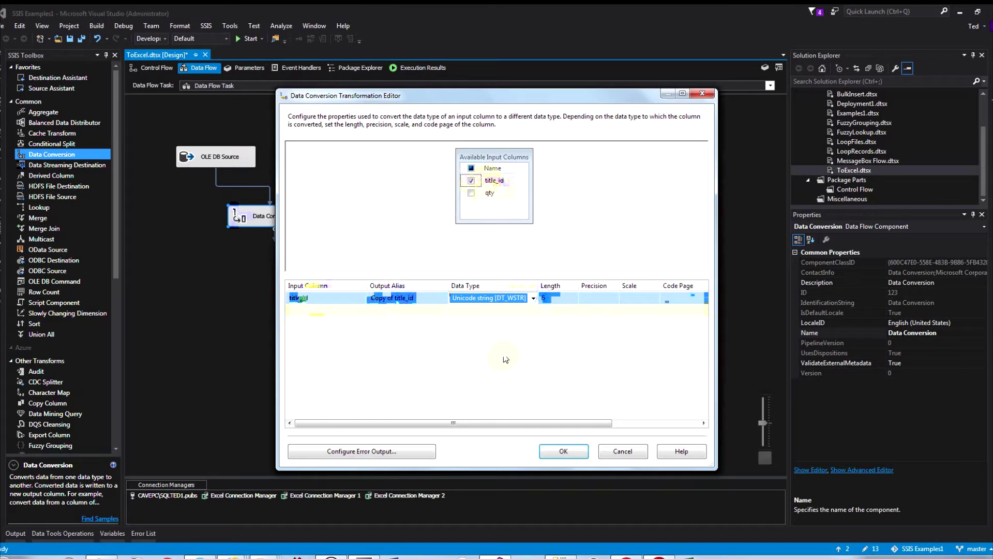
{"action": "left_click", "coordinate": [555, 453]}
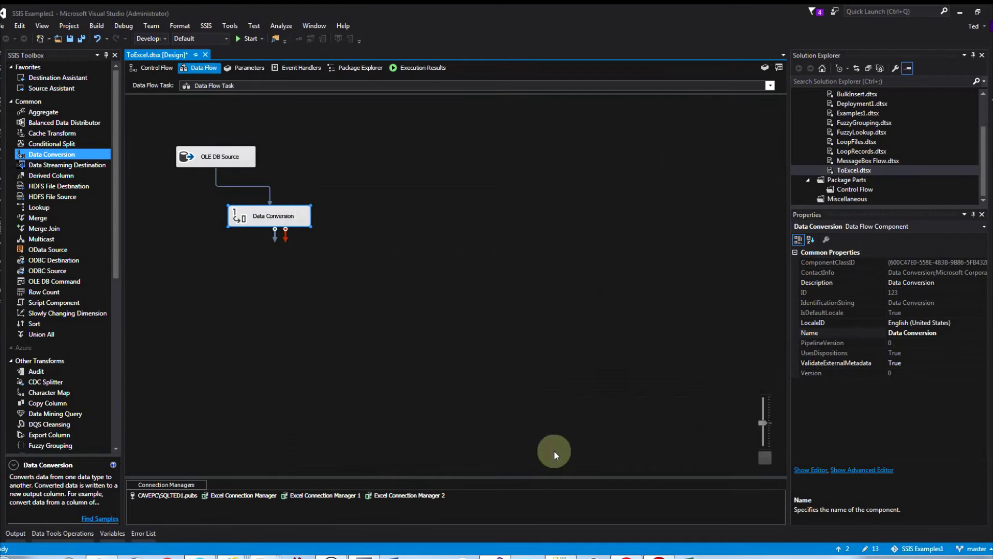
- Add an Excel Destination below the Data Conversion and connect the conversion's output to it
{"action": "left_click_drag", "start_coordinate": [108, 307], "coordinate": [110, 438]}
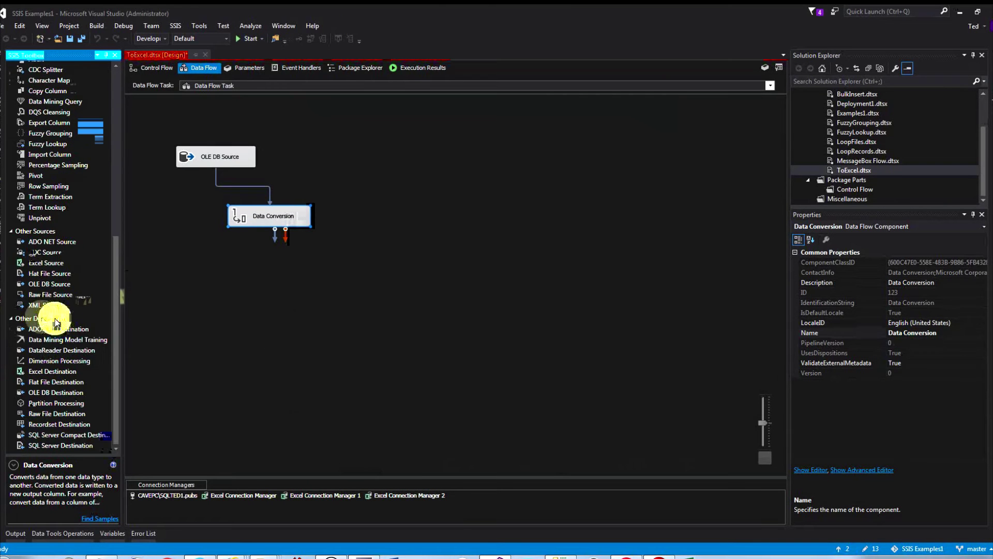
{"action": "double_click", "coordinate": [44, 372]}
{"action": "left_click_drag", "start_coordinate": [219, 194], "coordinate": [299, 271]}
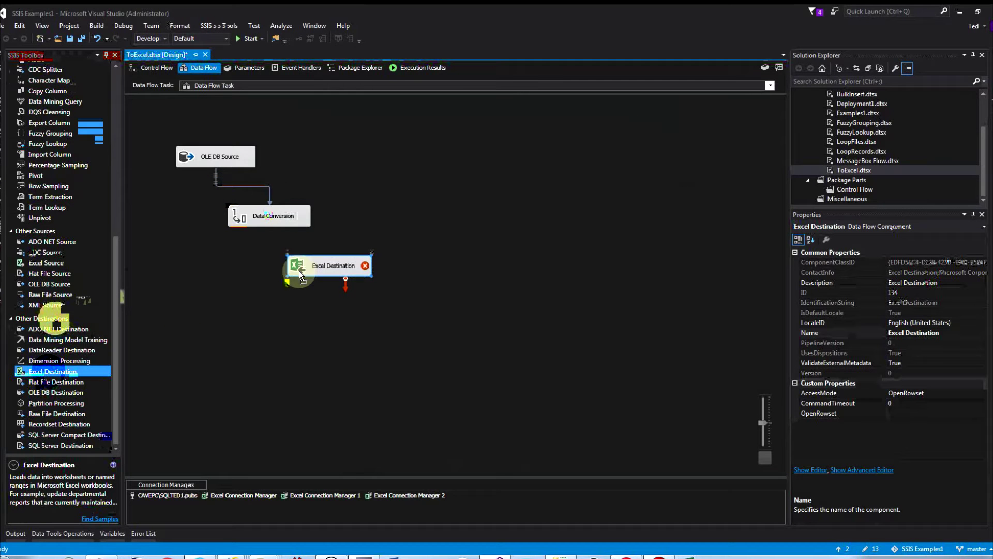
{"action": "left_click", "coordinate": [274, 221]}
{"action": "left_click_drag", "start_coordinate": [275, 229], "coordinate": [319, 267]}
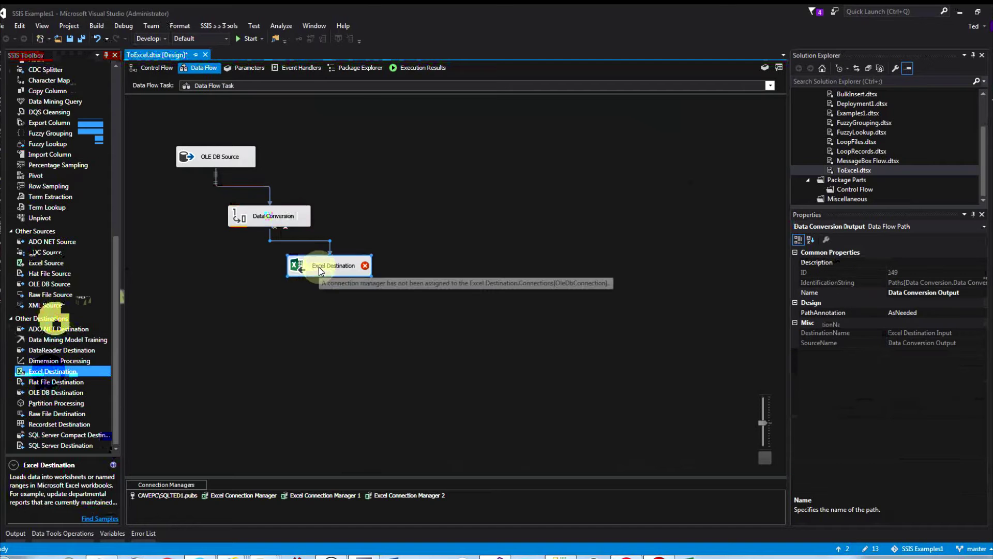
- Close the Excel Destination's settings and delete the three existing Excel connection managers from the package
{"action": "double_click", "coordinate": [298, 266]}
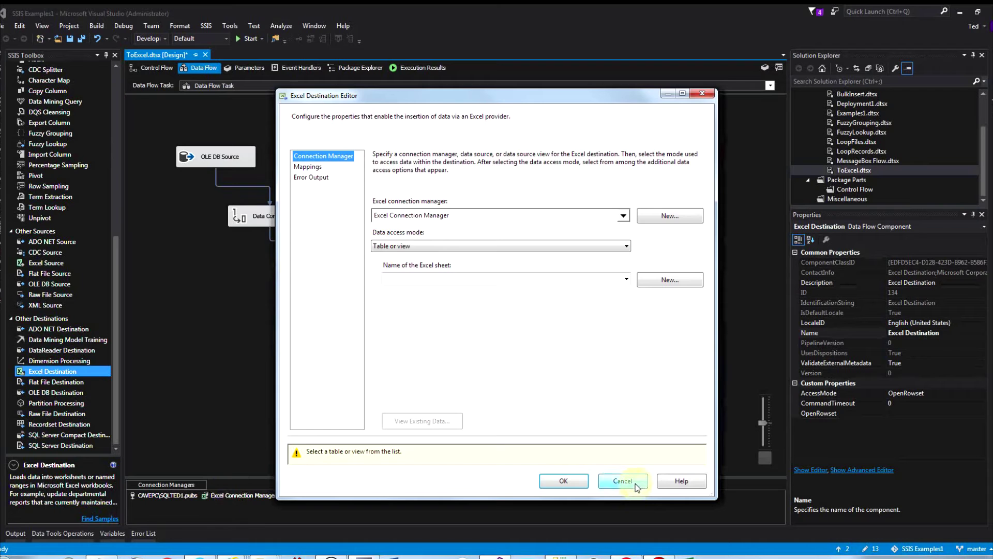
{"action": "left_click", "coordinate": [563, 481]}
{"action": "left_click", "coordinate": [259, 496]}
{"action": "key", "text": "Delete"}
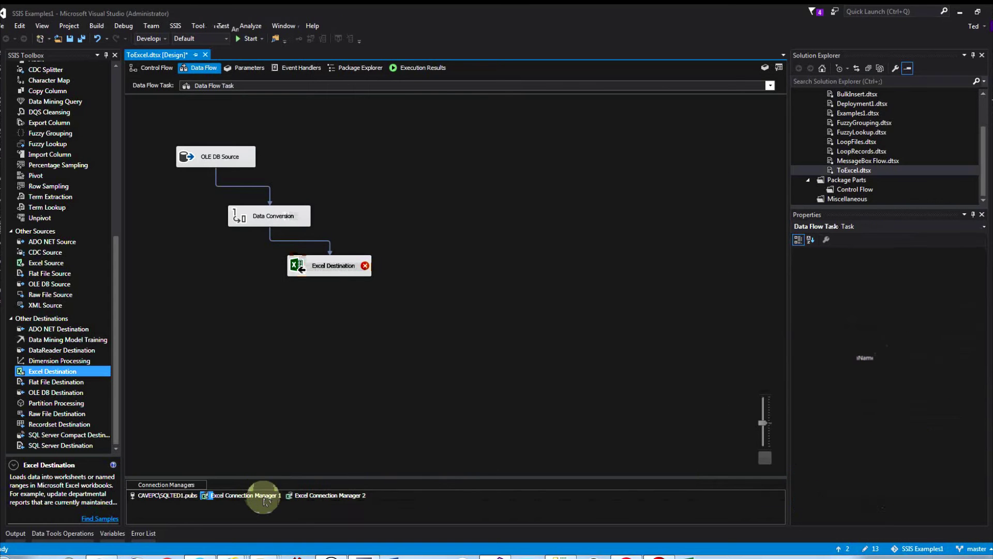
{"action": "left_click", "coordinate": [260, 497]}
{"action": "key", "text": "Delete"}
{"action": "left_click", "coordinate": [261, 497]}
{"action": "key", "text": "Delete"}
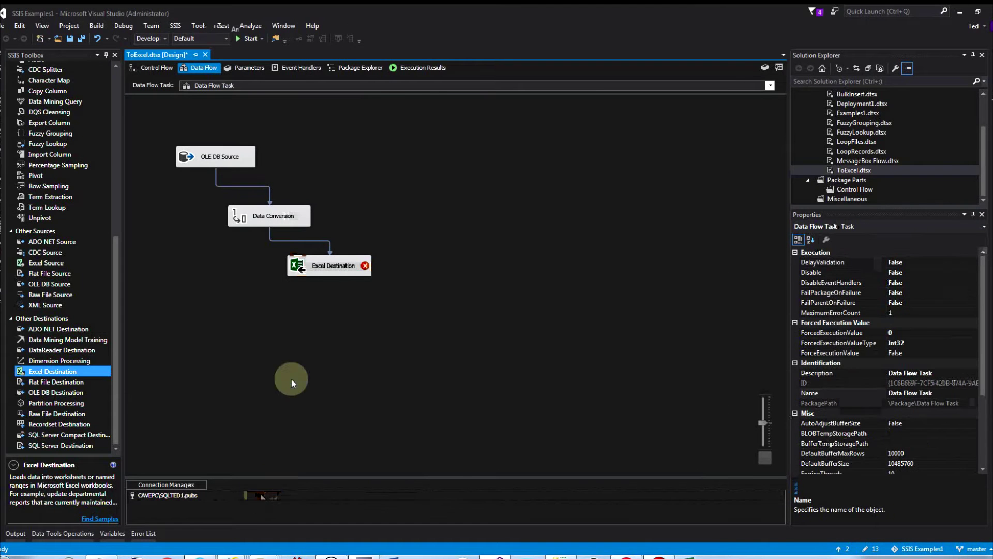
- Start a new Excel connection manager for the Excel Destination and browse for its file in C:\Temp
{"action": "double_click", "coordinate": [299, 266]}
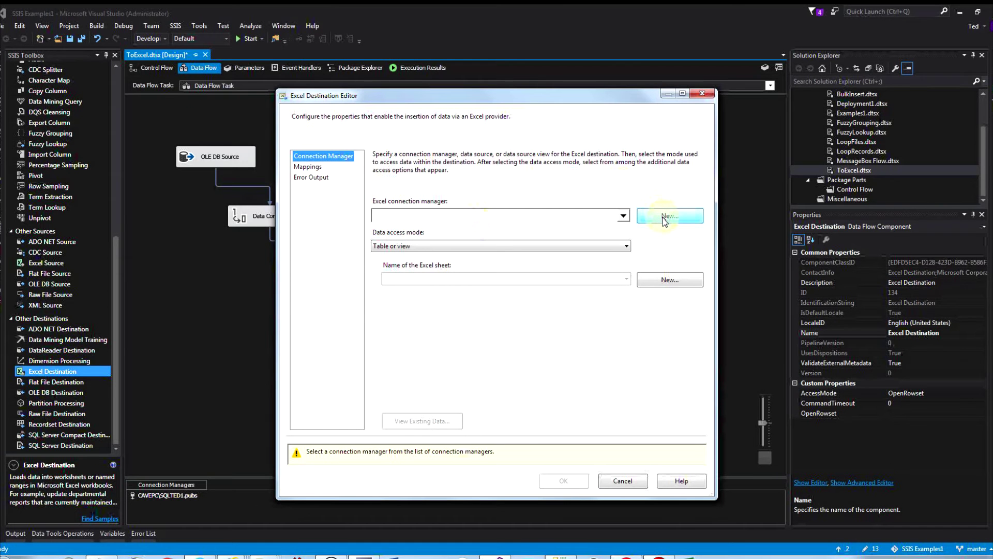
{"action": "left_click", "coordinate": [665, 218]}
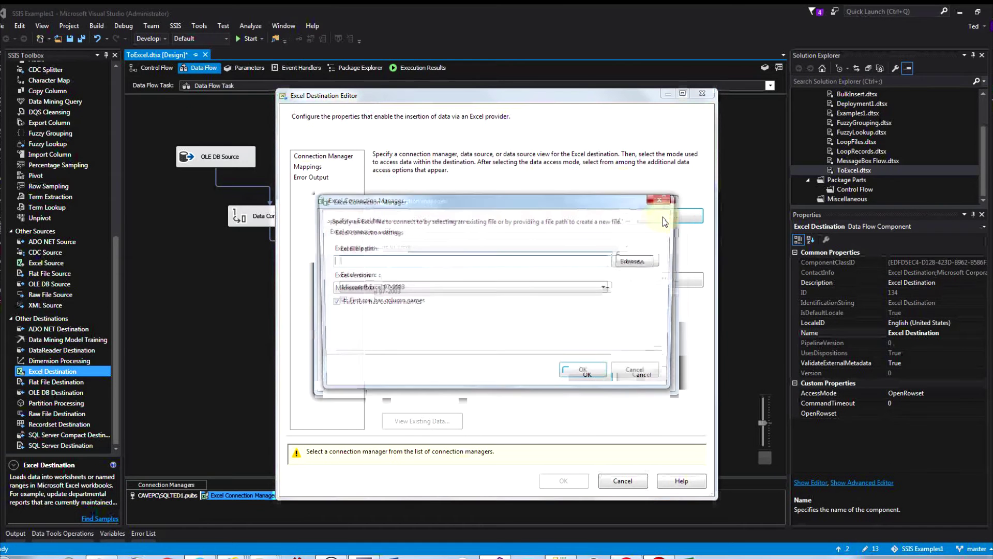
{"action": "left_click", "coordinate": [631, 263]}
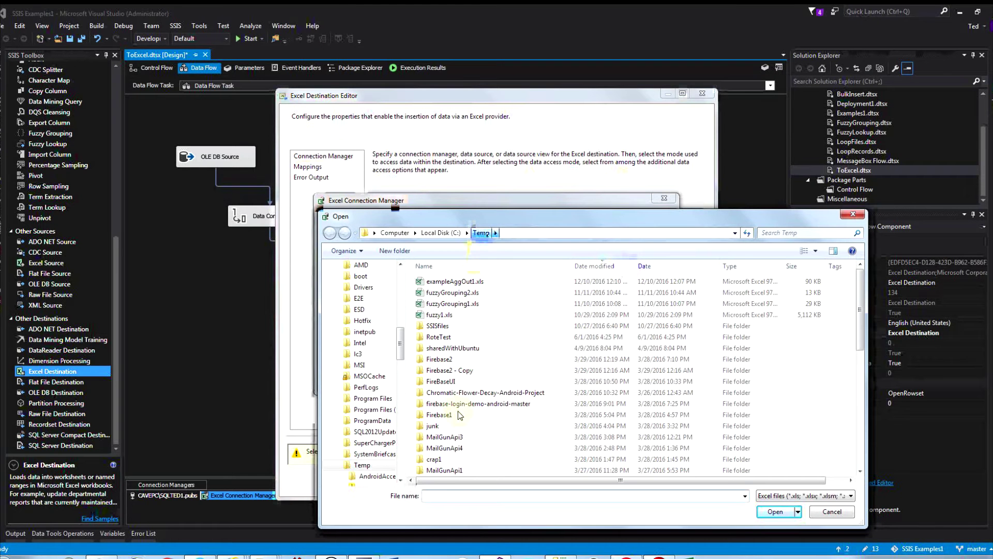
{"action": "left_click", "coordinate": [446, 496]}
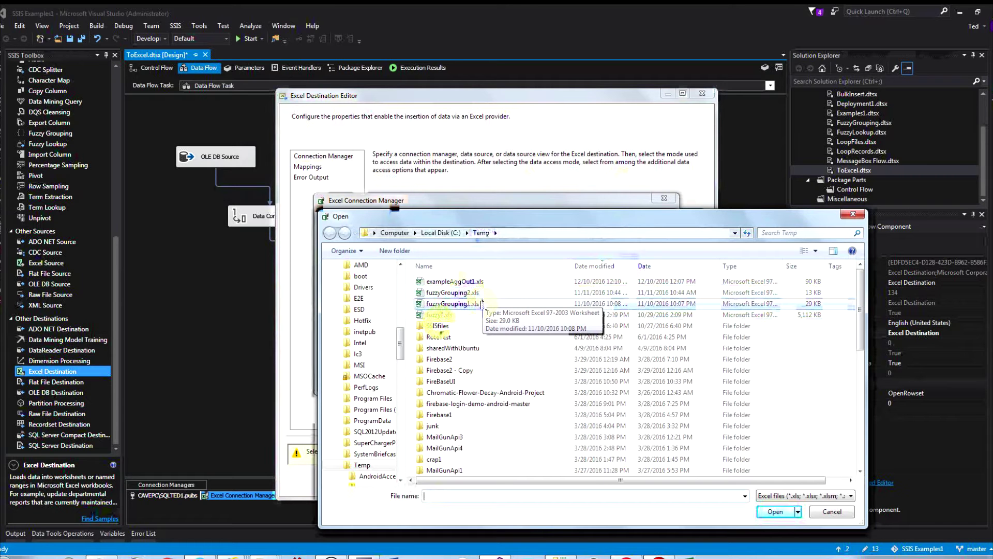
{"action": "right_click", "coordinate": [805, 360]}
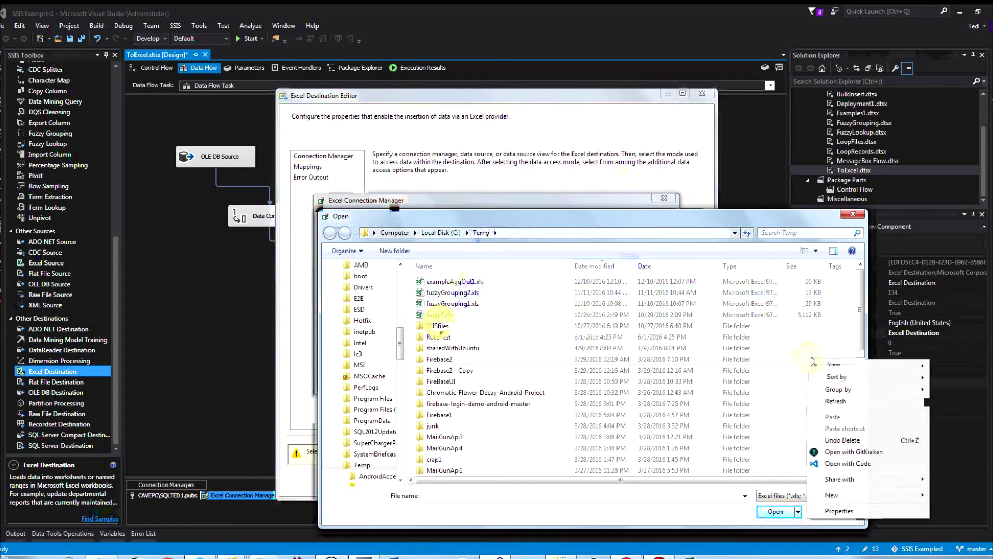
{"action": "mouse_move", "coordinate": [844, 494]}
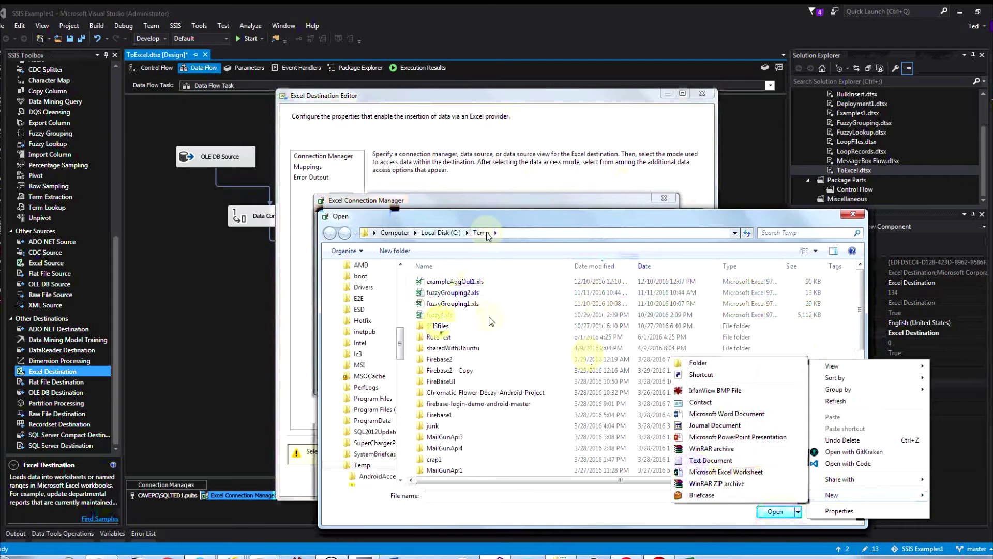
{"action": "left_click", "coordinate": [482, 213]}
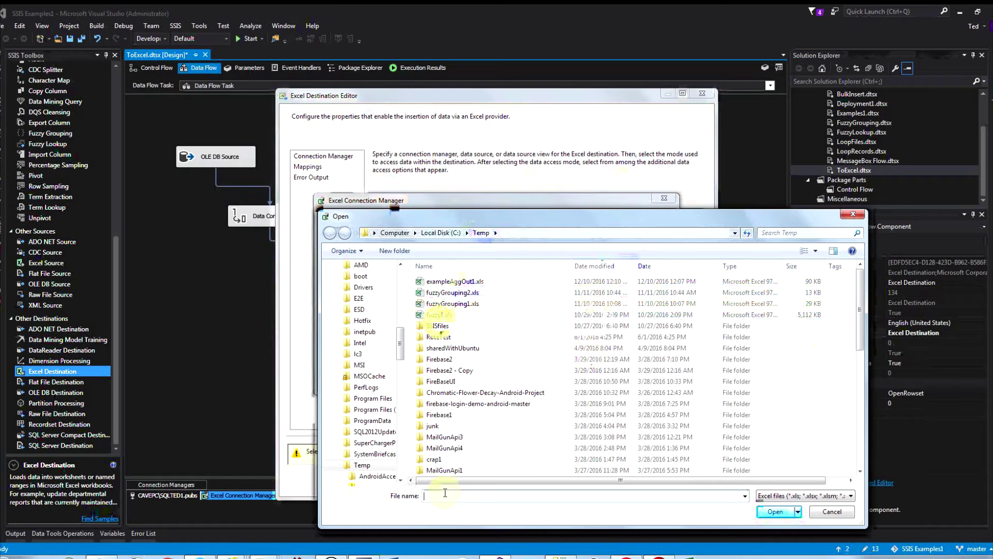
- Name the connection's Excel file C:\Temp\ToExcel1.xls and accept the new connection manager
{"action": "type", "text": "ToEx"}
{"action": "type", "text": "el1"}
{"action": "left_click", "coordinate": [774, 512]}
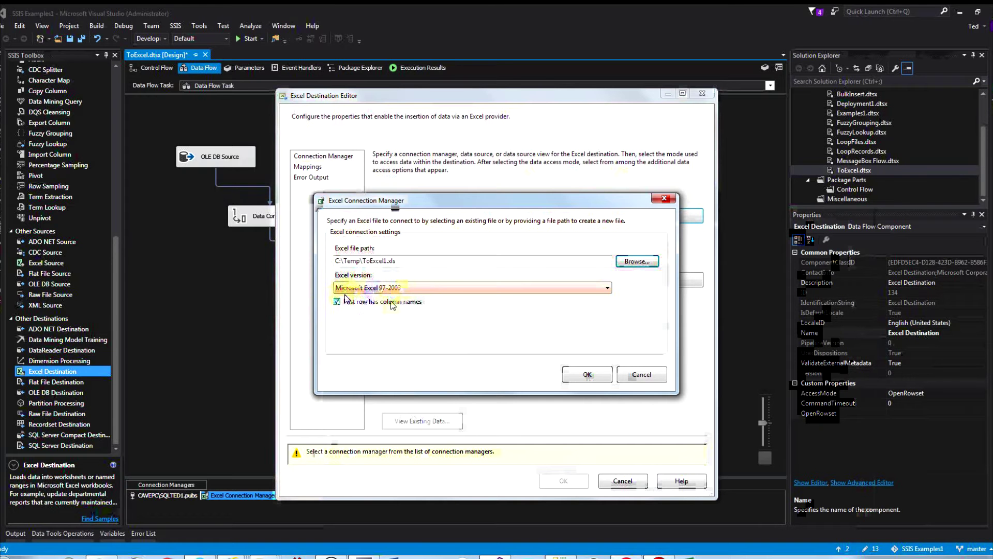
{"action": "left_click", "coordinate": [587, 374]}
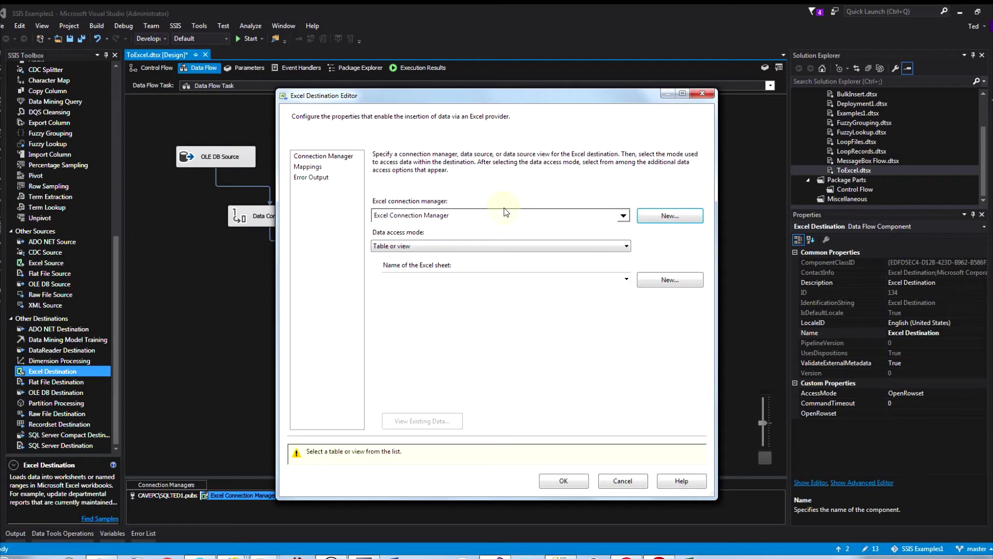
- Start a new table for the Excel Destination's sheet and remove the Copy of title_id column from the CREATE TABLE statement
{"action": "left_click", "coordinate": [669, 284]}
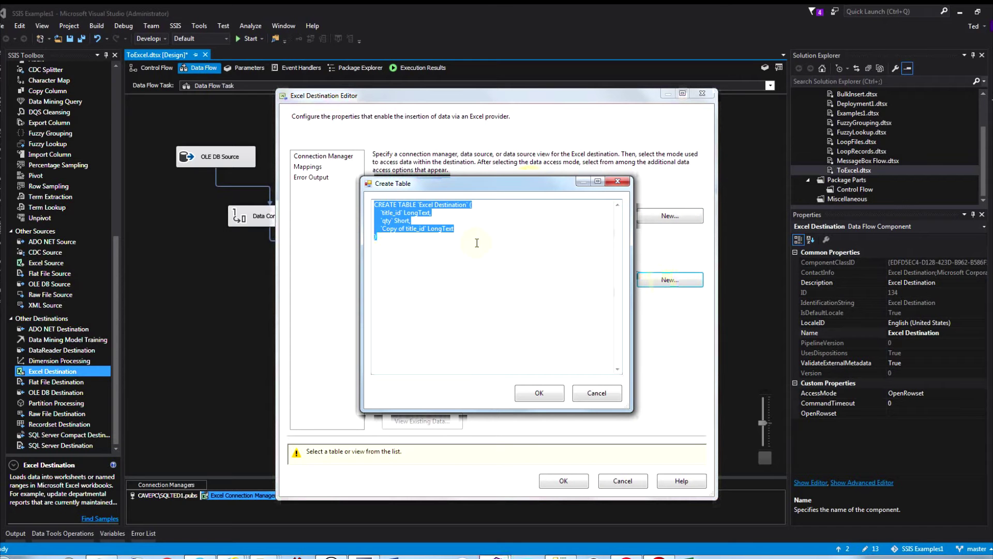
{"action": "left_click", "coordinate": [437, 227]}
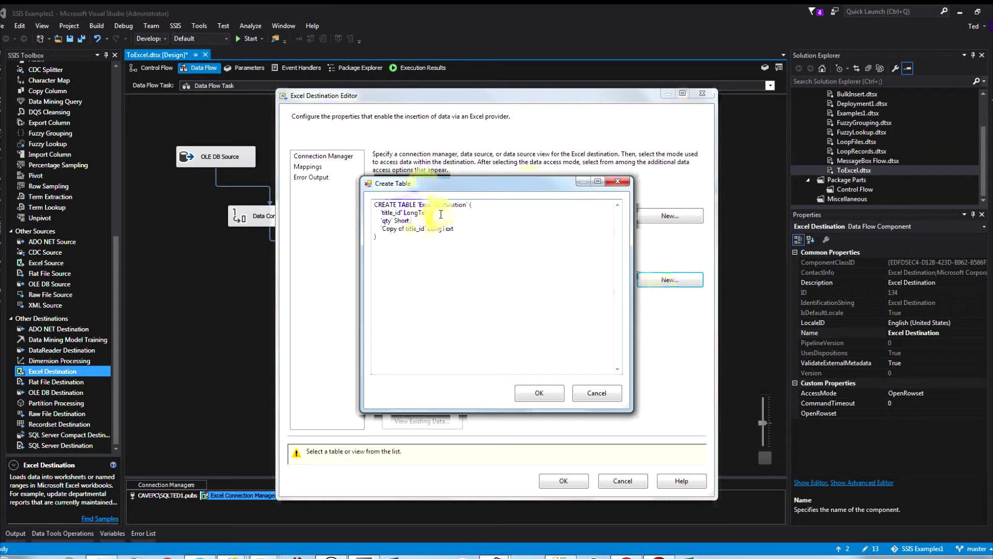
{"action": "left_click", "coordinate": [387, 220]}
{"action": "triple_click", "coordinate": [463, 229]}
{"action": "key", "text": "BackSpace"}
{"action": "key", "text": "BackSpace"}
{"action": "mouse_move", "coordinate": [381, 221]}
{"action": "left_mouse_down"}
{"action": "mouse_move", "coordinate": [394, 221]}
{"action": "mouse_move", "coordinate": [367, 220]}
{"action": "left_mouse_up"}
- Rename the table in the CREATE TABLE statement to mySheet1 and try to create it
{"action": "left_click", "coordinate": [441, 206]}
{"action": "left_click", "coordinate": [434, 206]}
{"action": "key", "text": "Delete"}
{"action": "key", "text": "Delete"}
{"action": "key", "text": "Delete"}
{"action": "key", "text": "Delete"}
{"action": "key", "text": "Delete"}
{"action": "key", "text": "Delete"}
{"action": "key", "text": "Delete"}
{"action": "key", "text": "Delete"}
{"action": "key", "text": "Delete"}
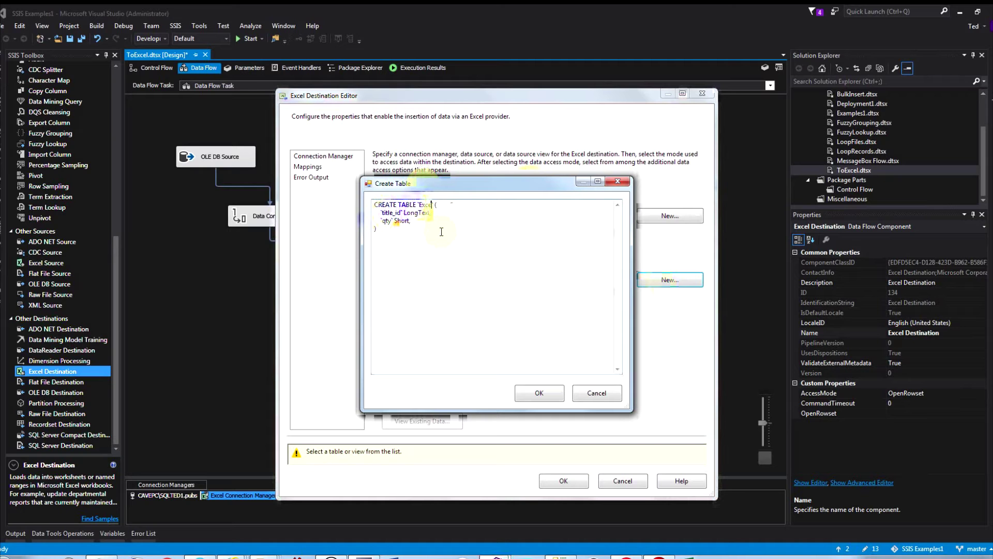
{"action": "key", "text": "BackSpace"}
{"action": "key", "text": "BackSpace"}
{"action": "key", "text": "BackSpace"}
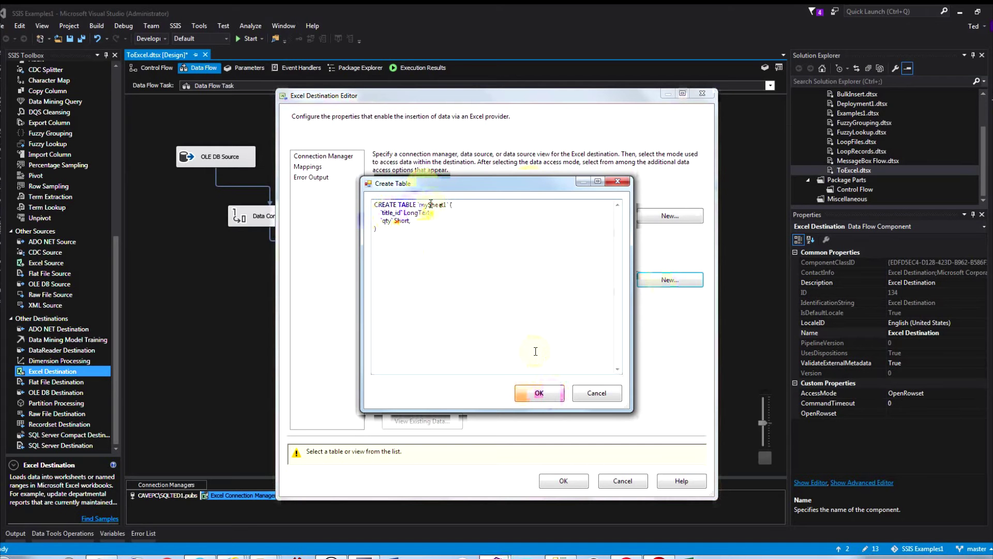
{"action": "left_click", "coordinate": [538, 395]}
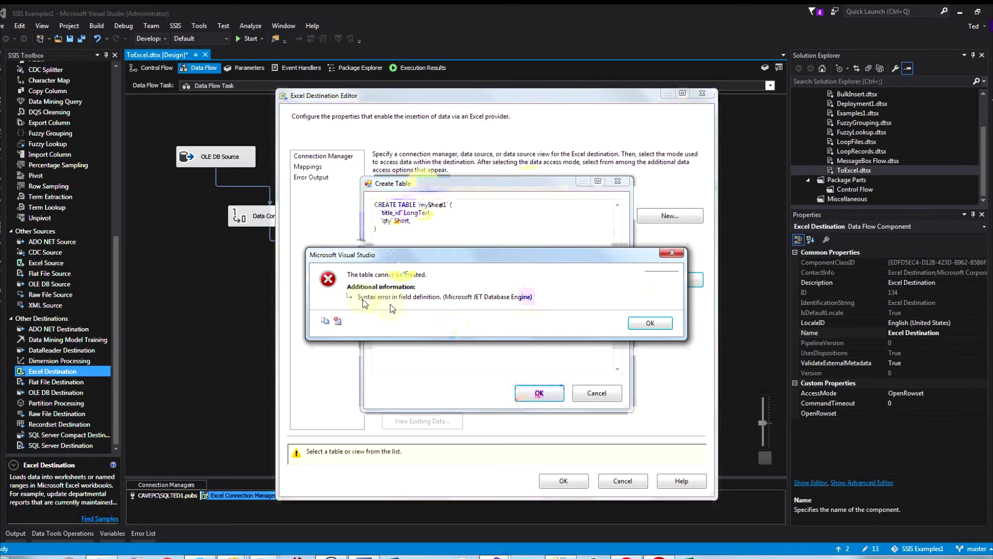
- Remove the trailing comma after the qty column's Short type and create the table
{"action": "left_click", "coordinate": [649, 323]}
{"action": "left_click", "coordinate": [417, 221]}
{"action": "key", "text": "BackSpace"}
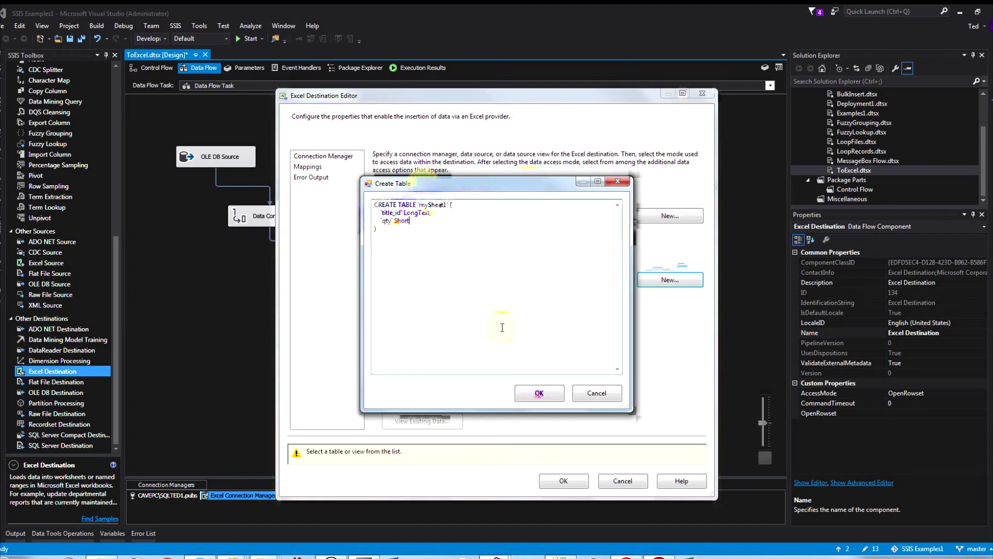
{"action": "left_click", "coordinate": [536, 393]}
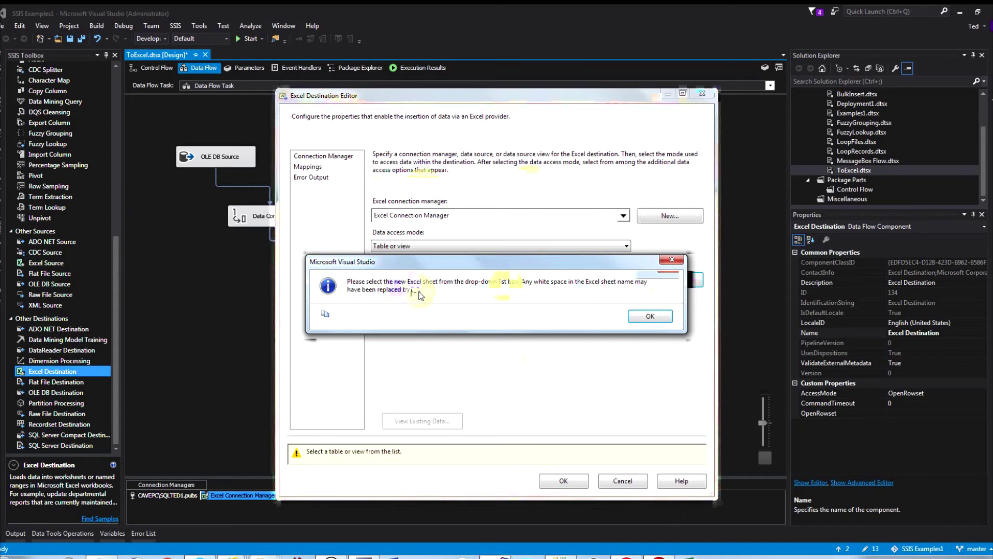
{"action": "left_click", "coordinate": [645, 316]}
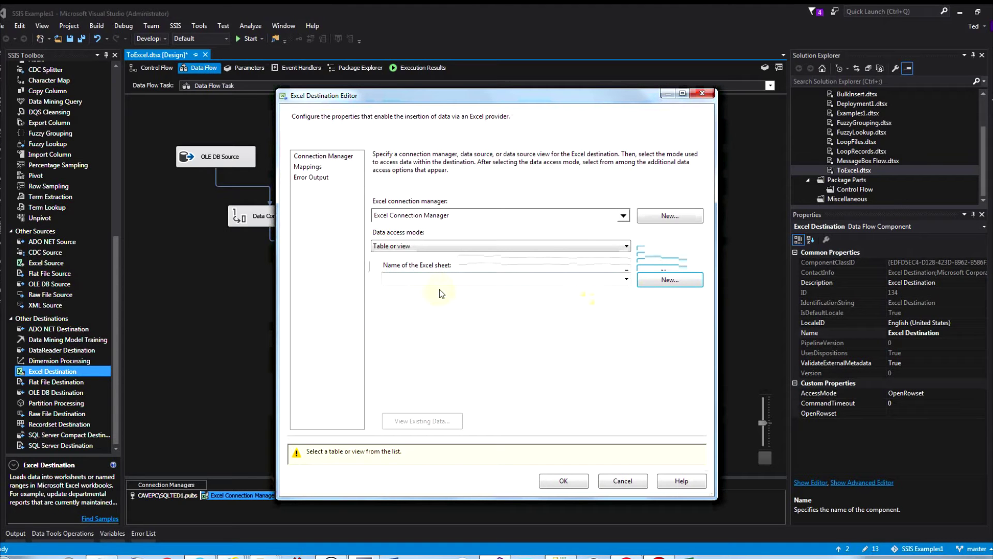
- Choose mySheet1 as the Excel sheet, map Copy of title_id to the title_id destination column, and accept the settings
{"action": "left_click", "coordinate": [625, 278]}
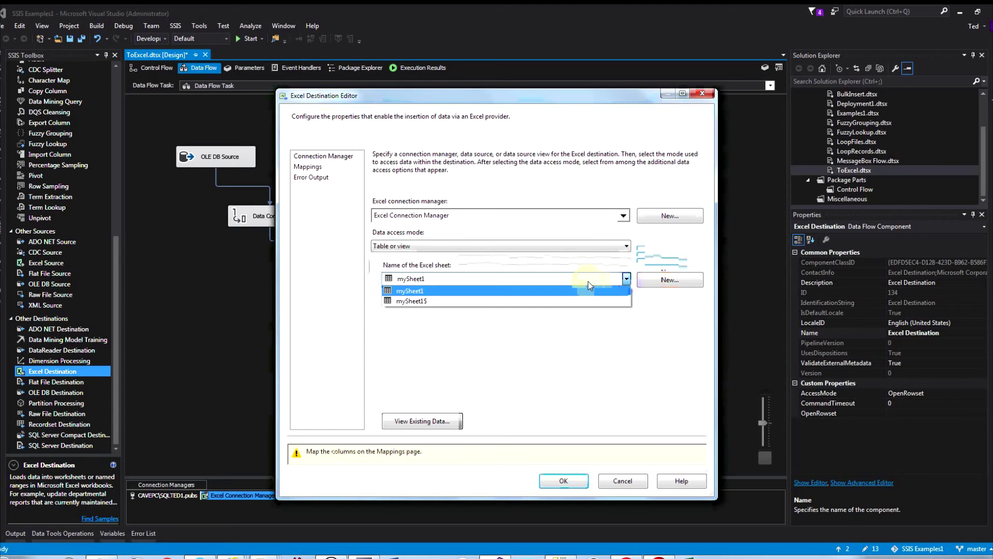
{"action": "left_click", "coordinate": [429, 302]}
{"action": "left_click", "coordinate": [312, 167]}
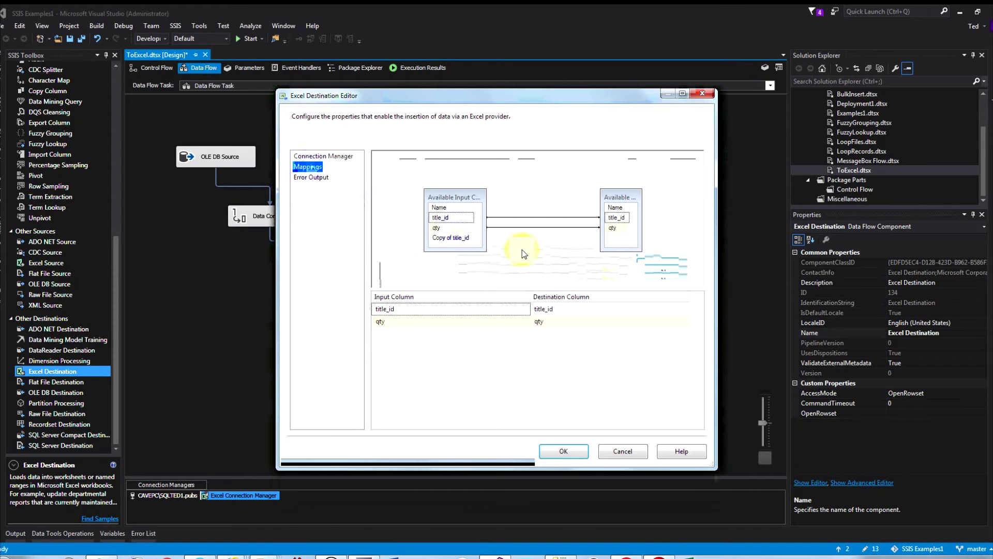
{"action": "left_click", "coordinate": [450, 239]}
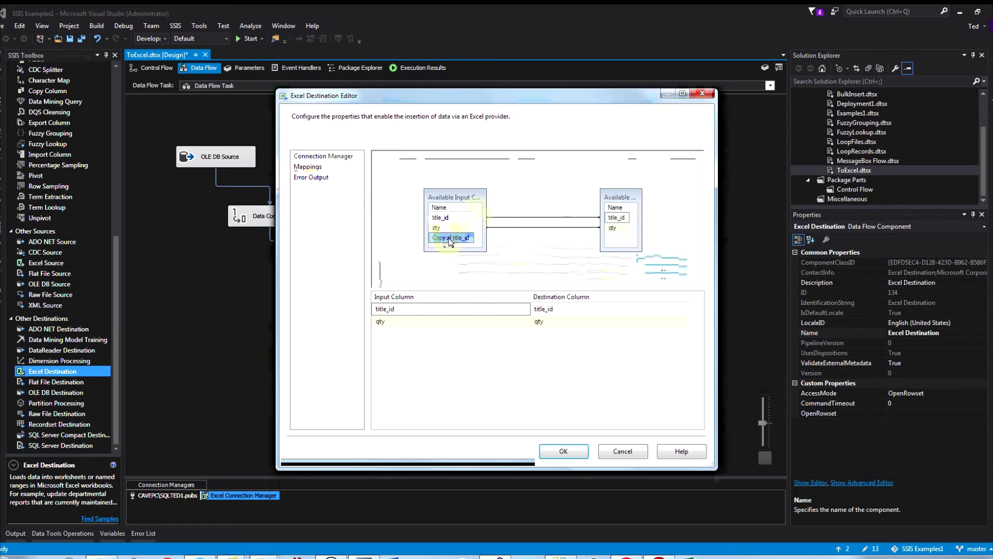
{"action": "left_click_drag", "start_coordinate": [449, 240], "coordinate": [617, 221]}
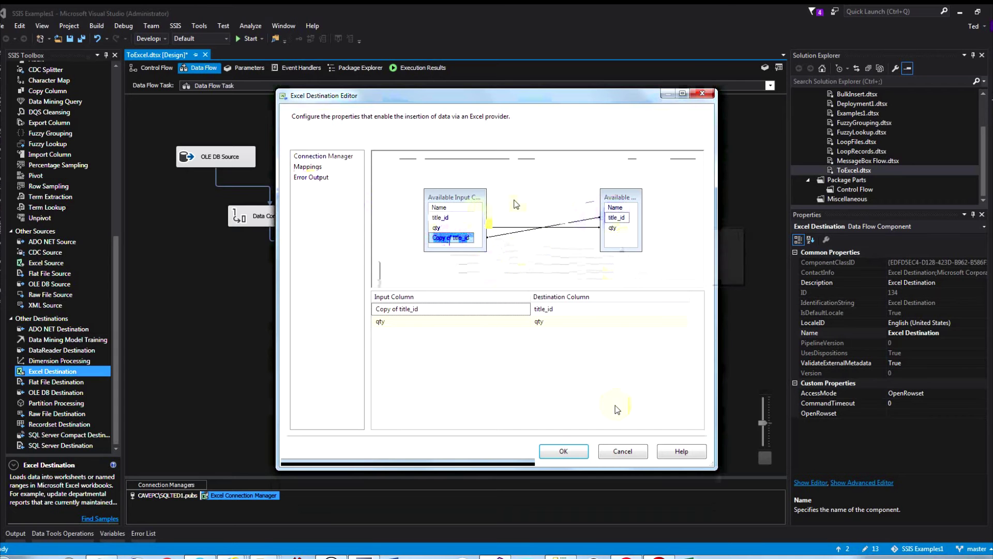
{"action": "left_click", "coordinate": [311, 177]}
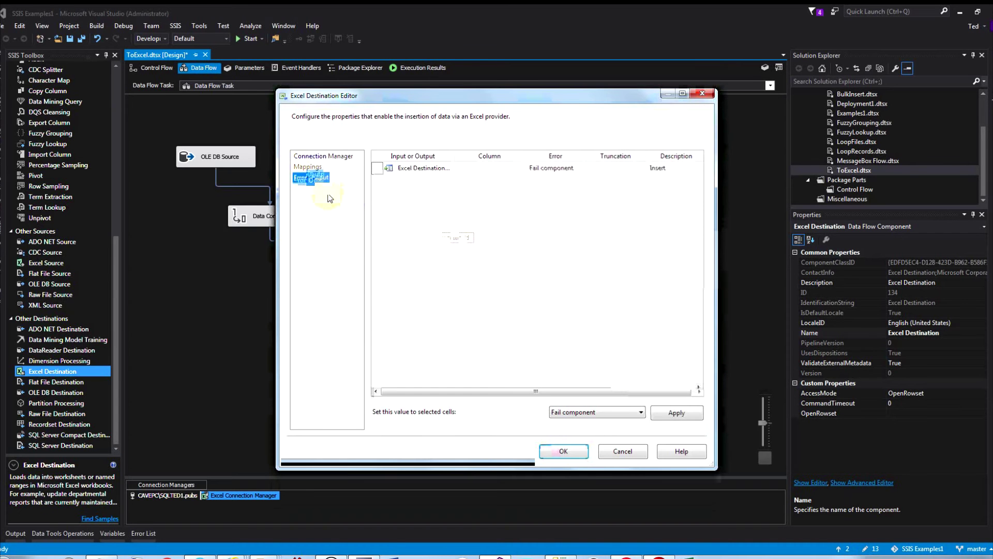
{"action": "left_click", "coordinate": [575, 451]}
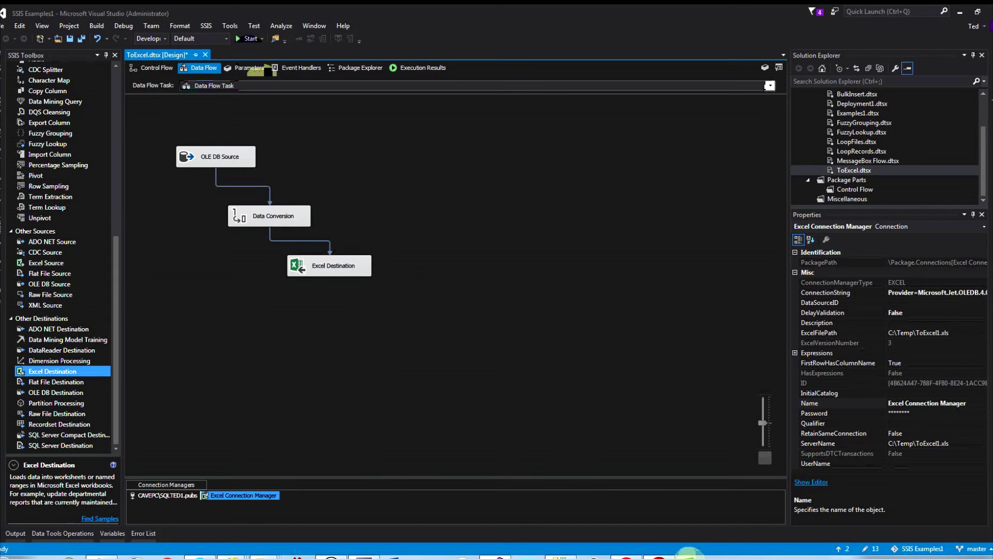
- Run the ToExcel package and stop debugging
{"action": "left_click", "coordinate": [241, 38]}
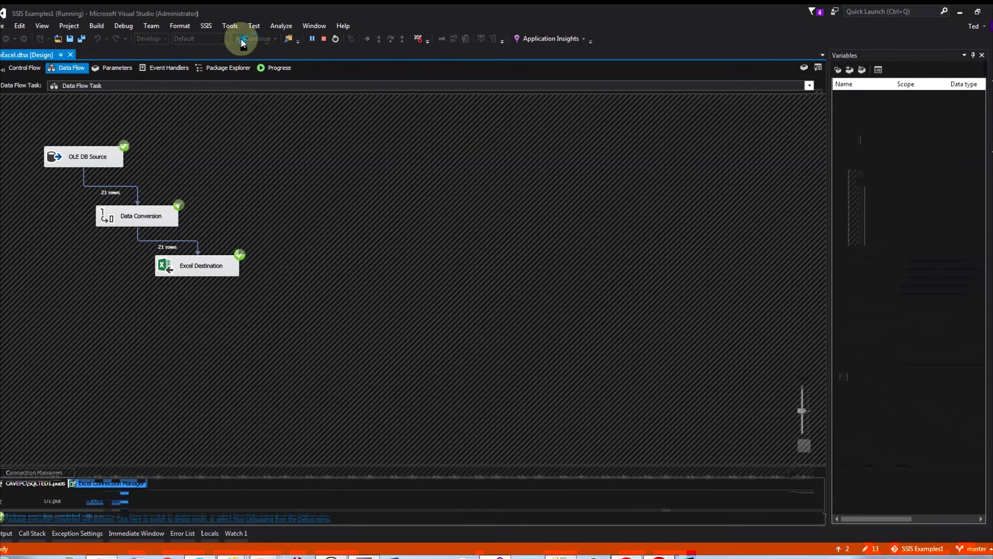
{"action": "left_click", "coordinate": [323, 38]}
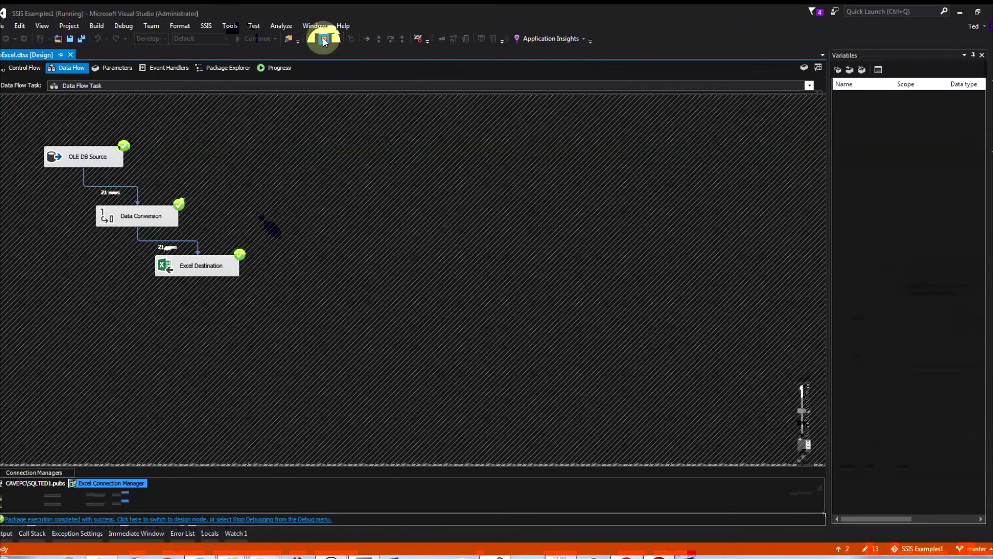
- Open ToExcel1.xls from C:\Temp in Excel and examine the exported title_id and qty columns on mySheet1
{"action": "mouse_move", "coordinate": [312, 553]}
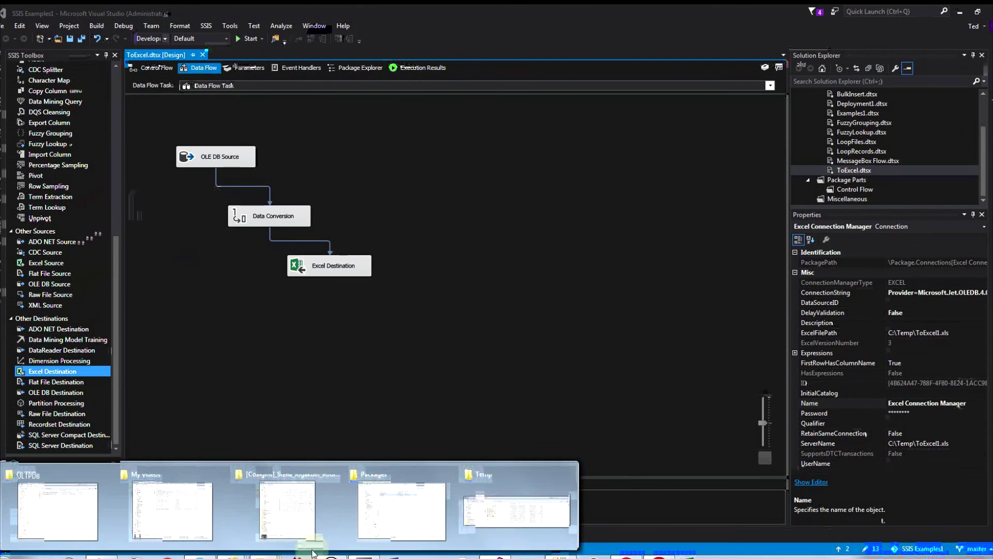
{"action": "left_click", "coordinate": [497, 509]}
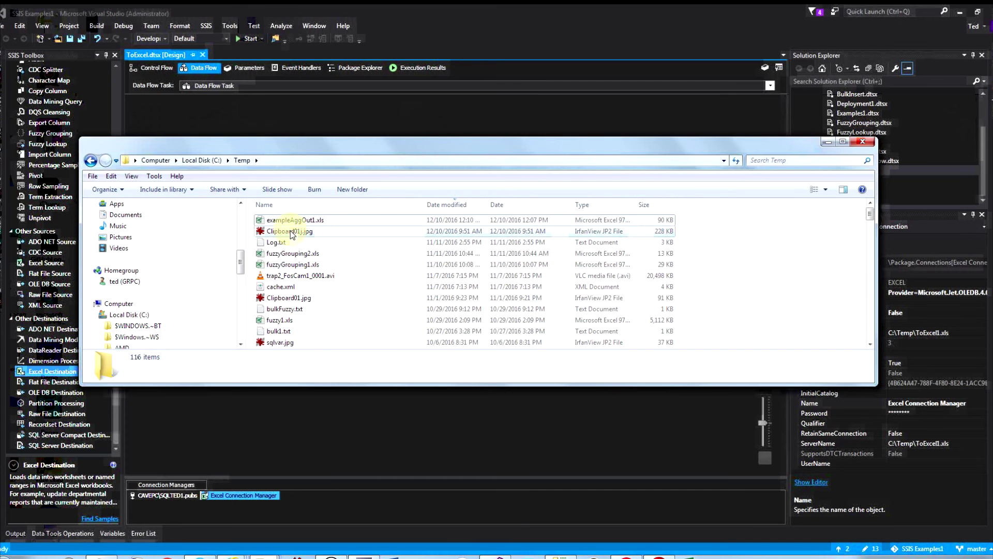
{"action": "left_click", "coordinate": [297, 221]}
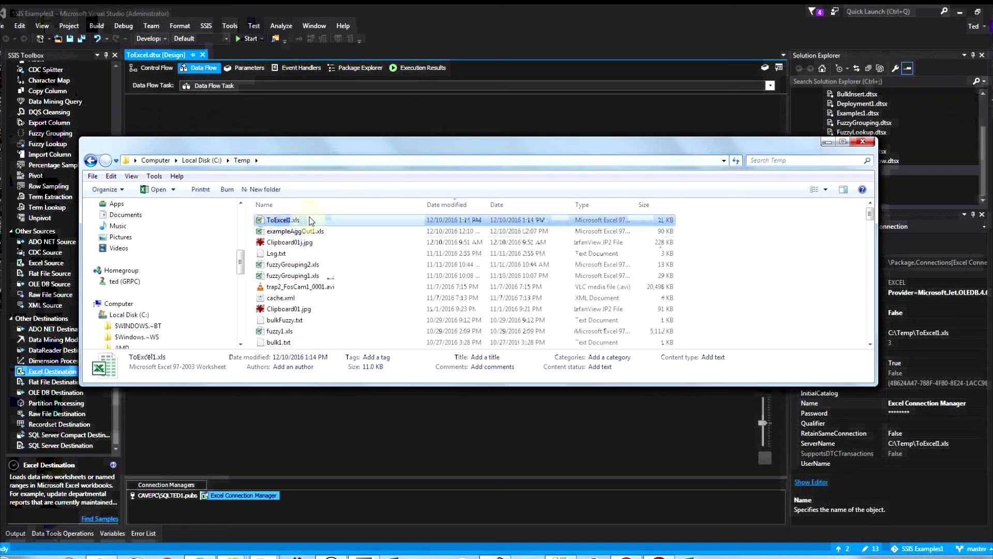
{"action": "double_click", "coordinate": [309, 223]}
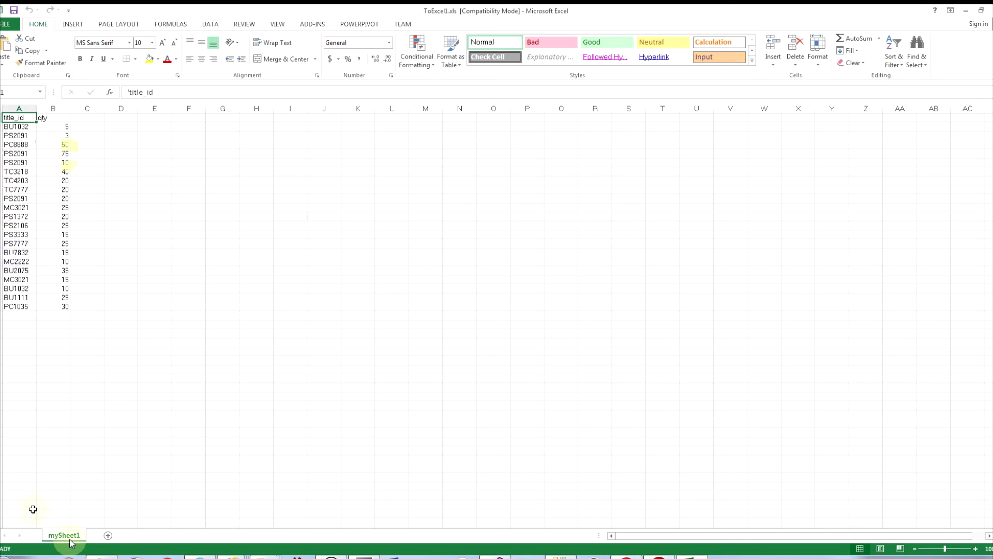
{"action": "left_click", "coordinate": [44, 124]}
{"action": "left_click", "coordinate": [24, 120]}
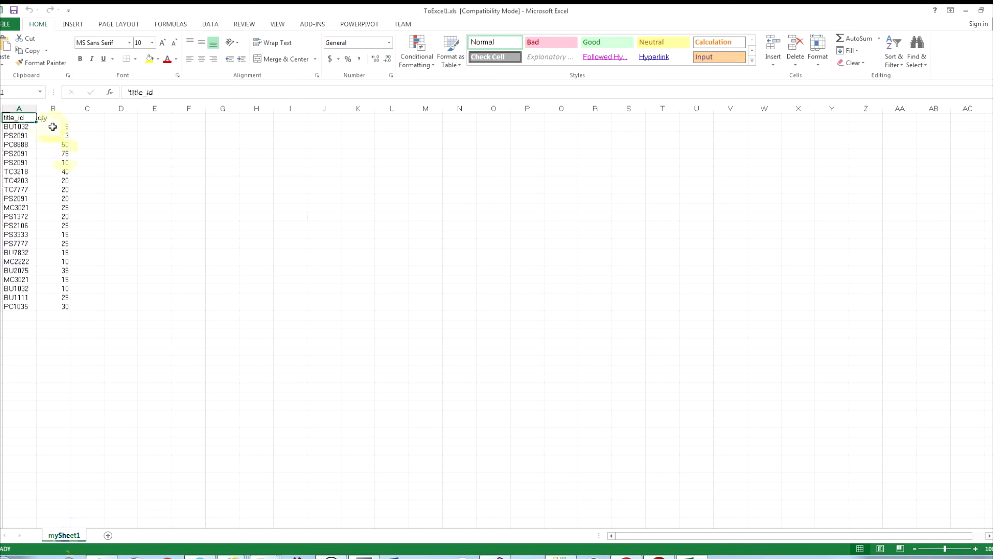
{"action": "left_click_drag", "start_coordinate": [53, 127], "coordinate": [60, 178]}
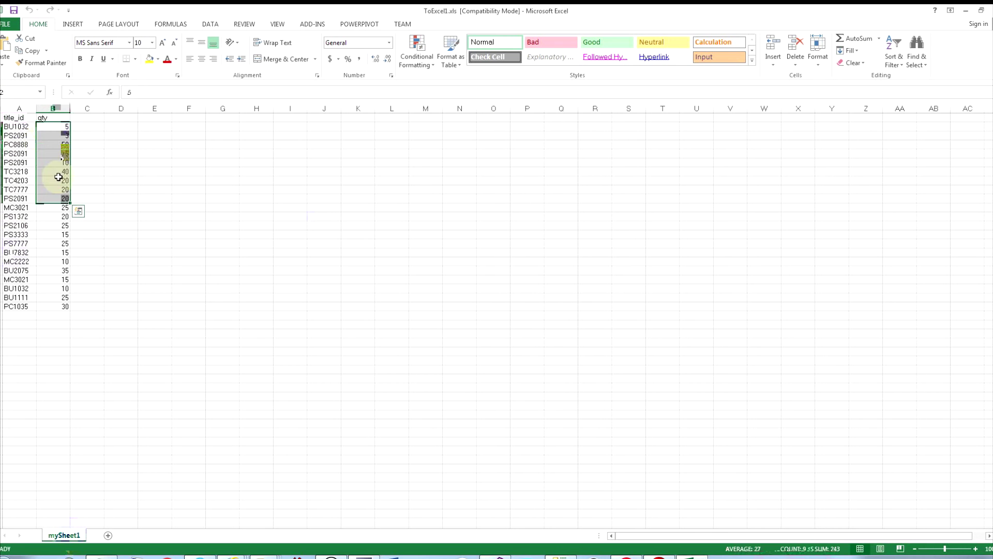
- Prefix the PC8888 row's qty value with an apostrophe to make it text, and undo the change
{"action": "left_click", "coordinate": [56, 143]}
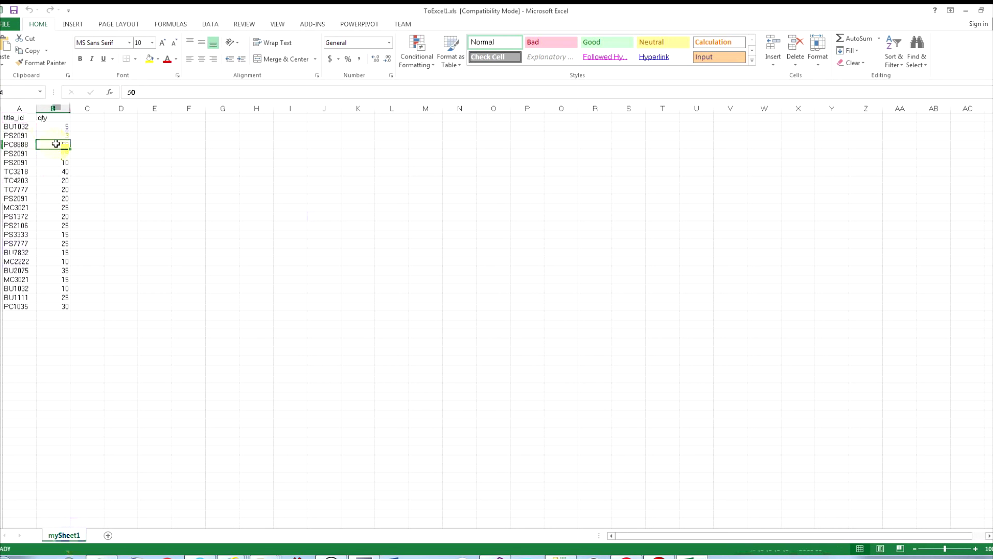
{"action": "left_click", "coordinate": [129, 92]}
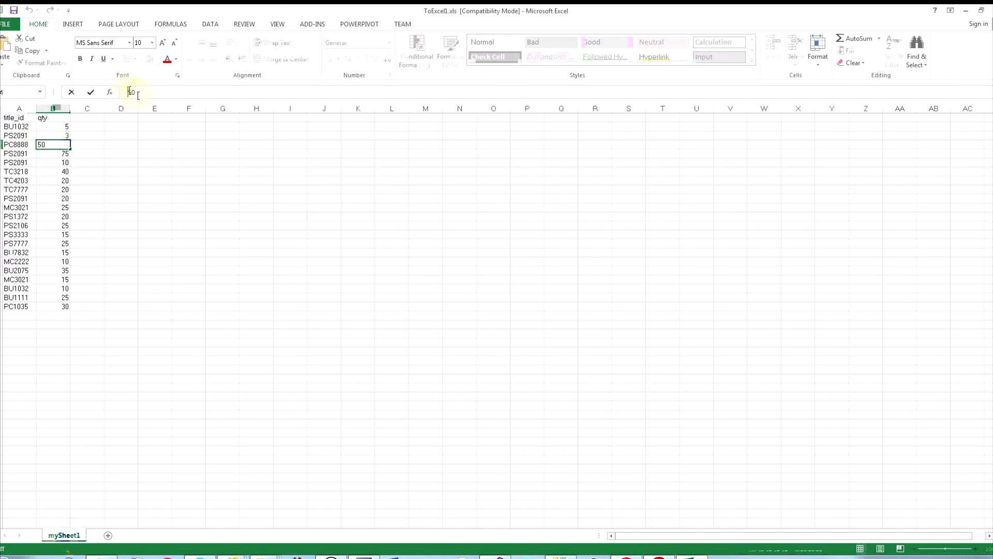
{"action": "type", "text": "'"}
{"action": "left_click", "coordinate": [158, 176]}
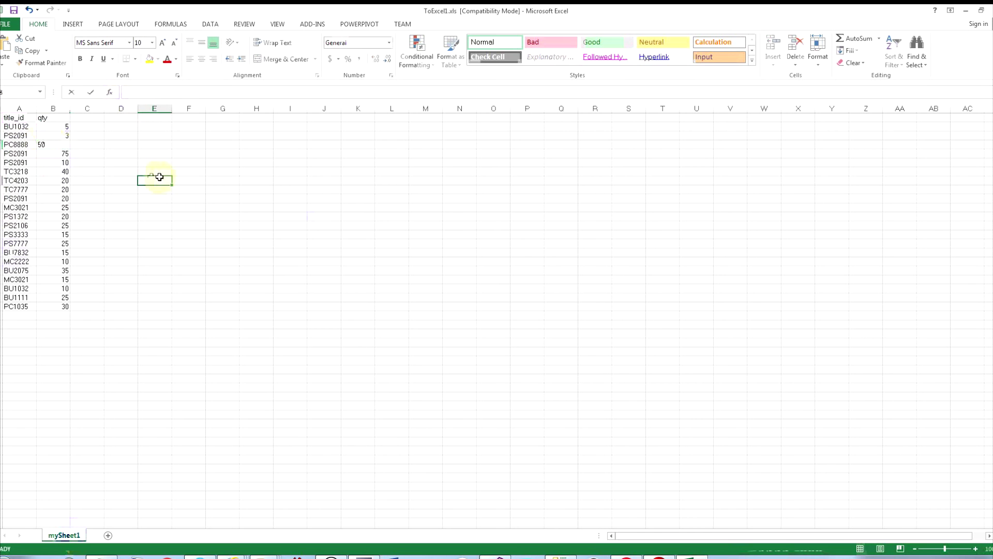
{"action": "left_click", "coordinate": [57, 146]}
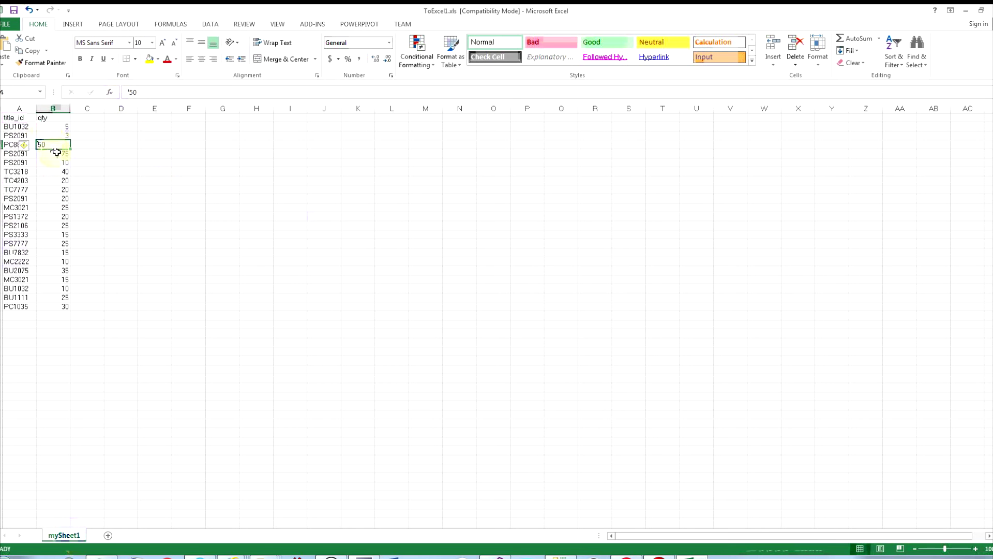
{"action": "key", "text": "ctrl+z"}
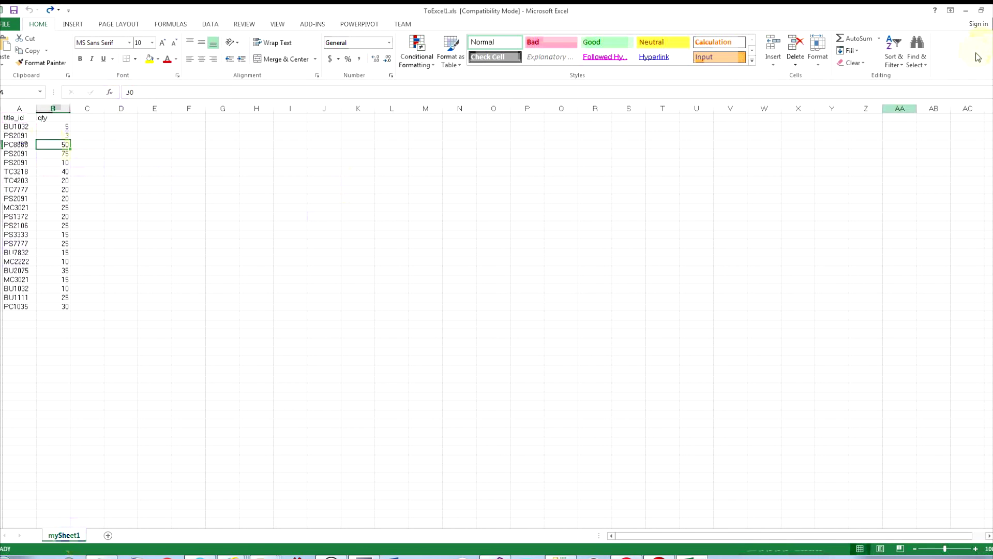
- Close ToExcel1.xls without saving and reopen the Excel Destination's settings in Visual Studio to review the selected sheet
{"action": "left_click", "coordinate": [988, 10]}
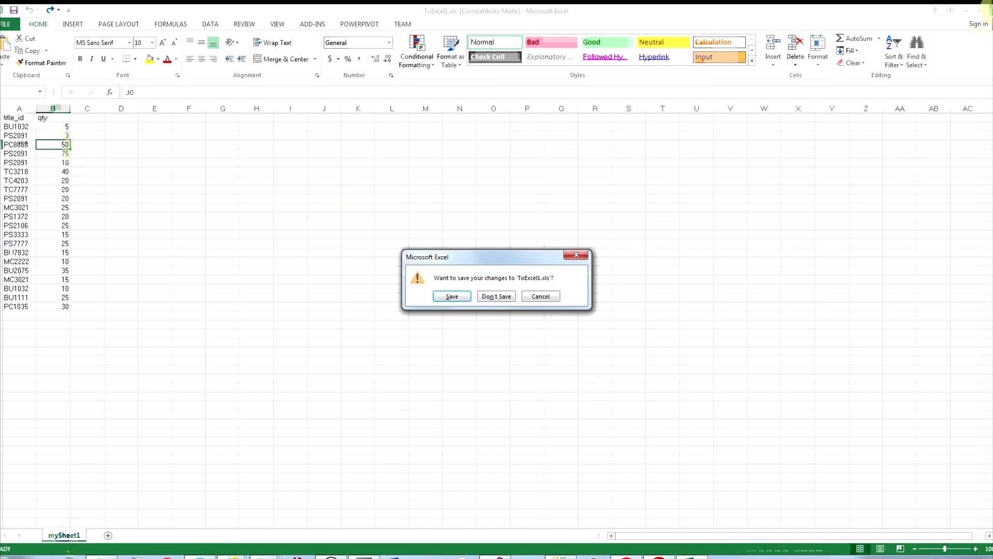
{"action": "left_click", "coordinate": [496, 297]}
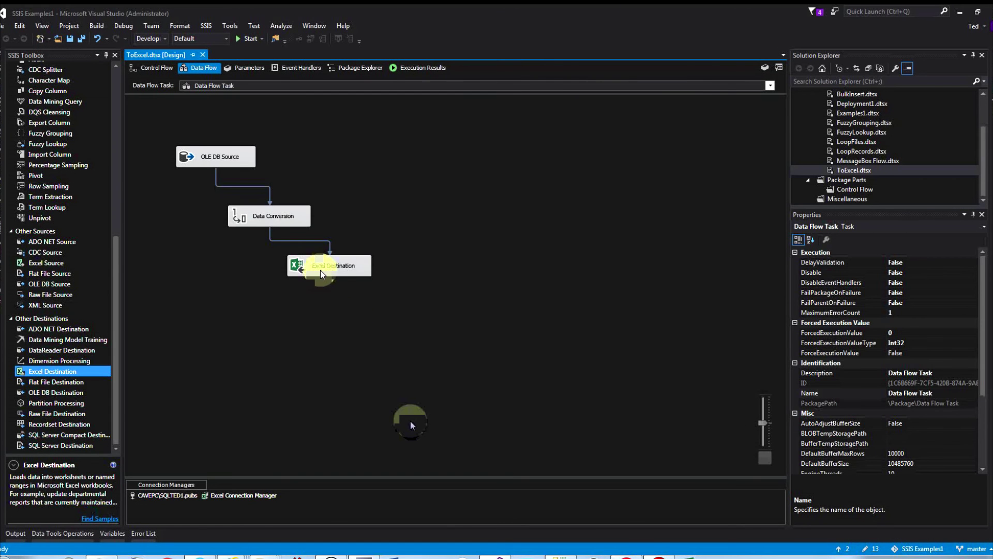
{"action": "double_click", "coordinate": [320, 271]}
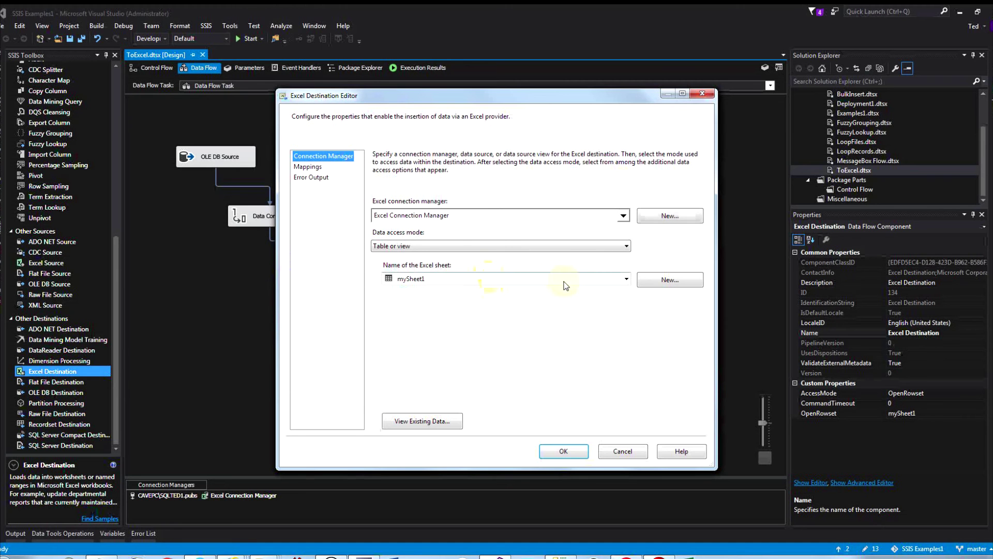
{"action": "left_click", "coordinate": [395, 279]}
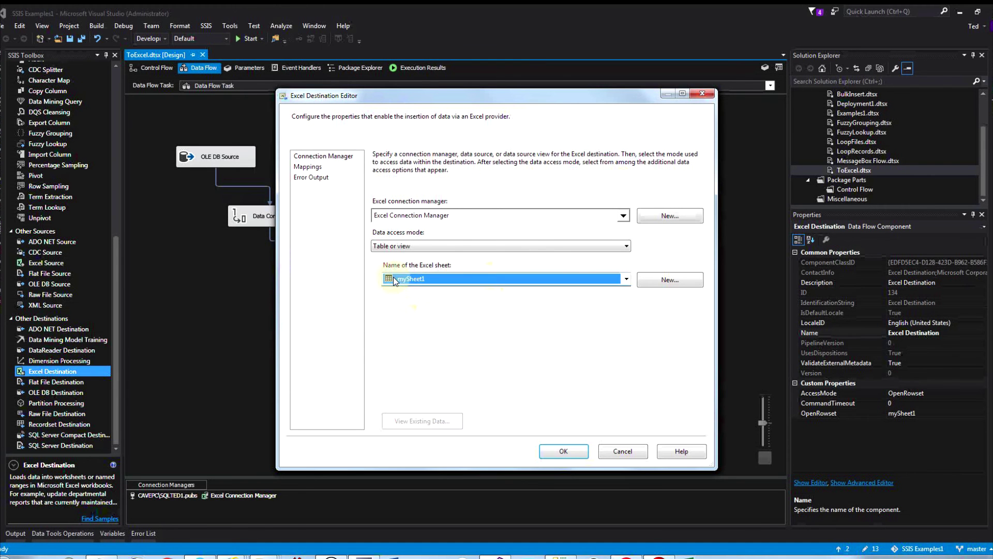
{"action": "left_click", "coordinate": [477, 349]}
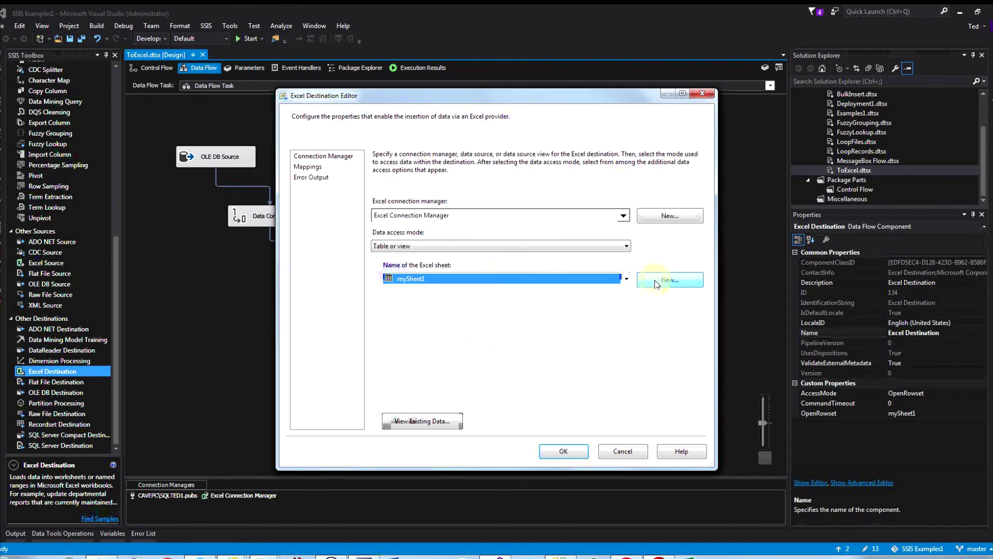